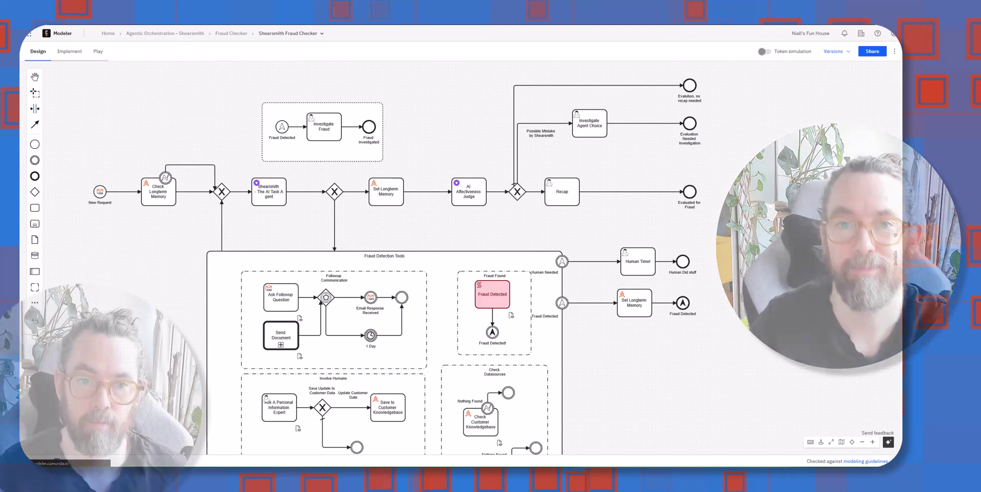
- Switch to the audience Q&A board and return to the Shearsmith Fraud Checker process diagram
{"action": "key", "text": "alt+Tab"}
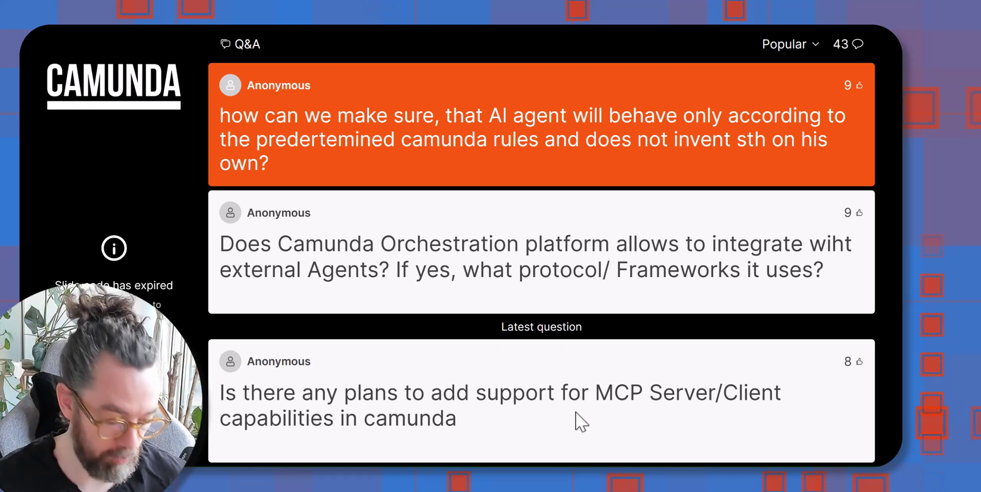
{"action": "key", "text": "alt+Tab"}
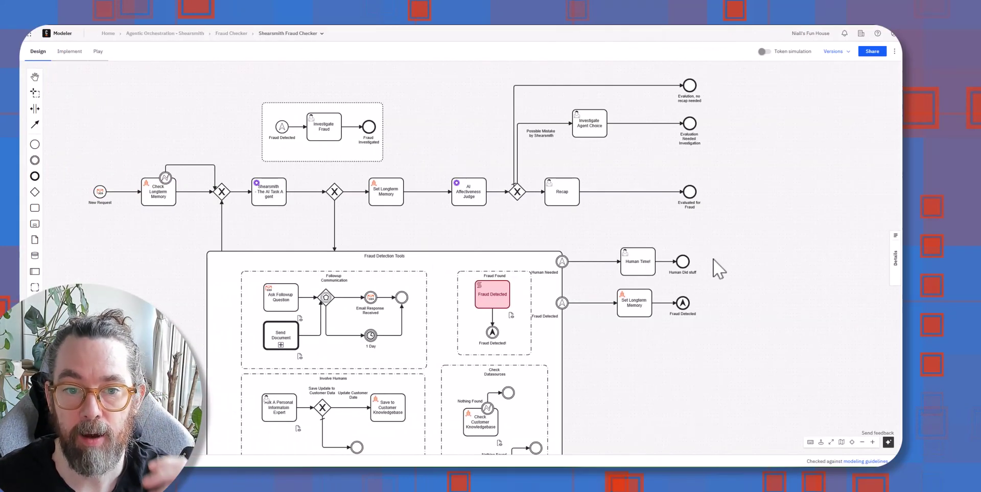
{"action": "left_click_drag", "start_coordinate": [726, 248], "coordinate": [737, 230]}
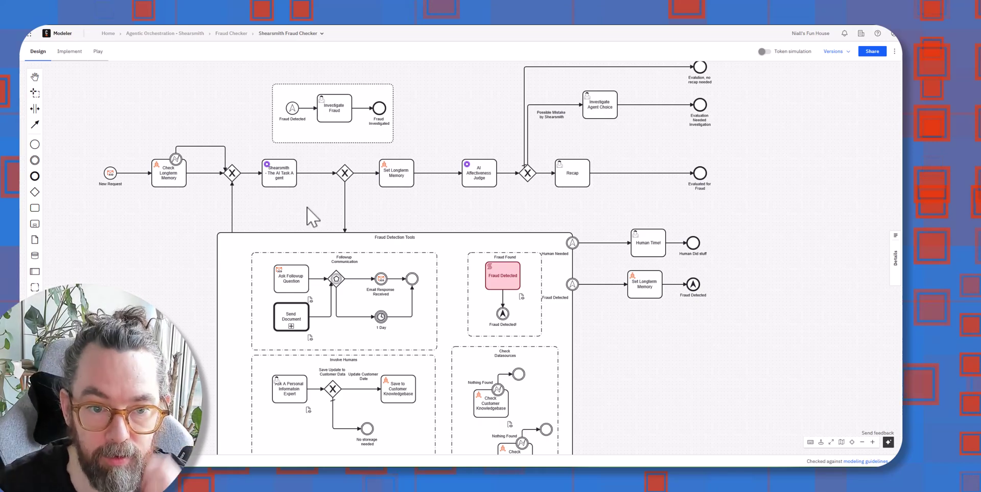
- Examine the Shearsmith AI Task Agent in the main process flow up close
{"action": "scroll", "coordinate": [325, 236], "scroll_direction": "up", "scroll_amount": 3}
{"action": "left_click_drag", "start_coordinate": [344, 235], "coordinate": [435, 309]}
{"action": "left_click", "coordinate": [356, 255]}
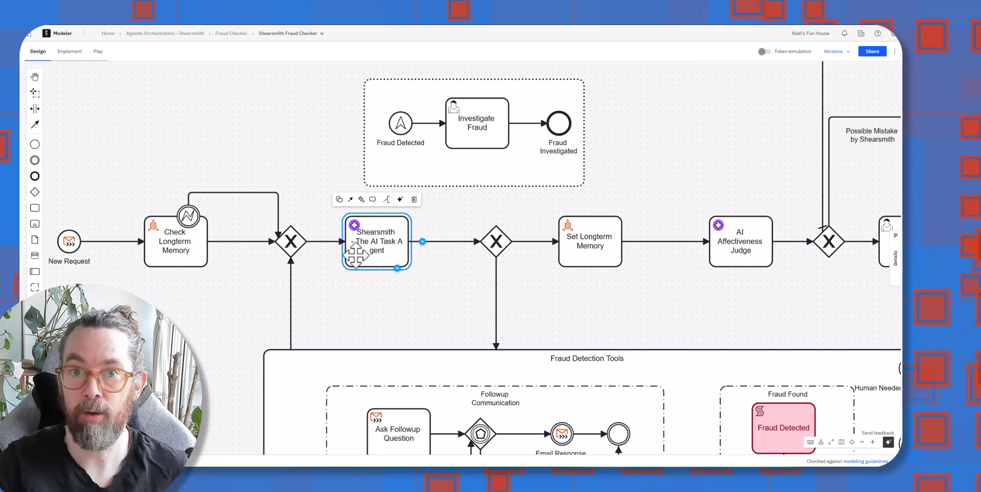
{"action": "left_click", "coordinate": [445, 296]}
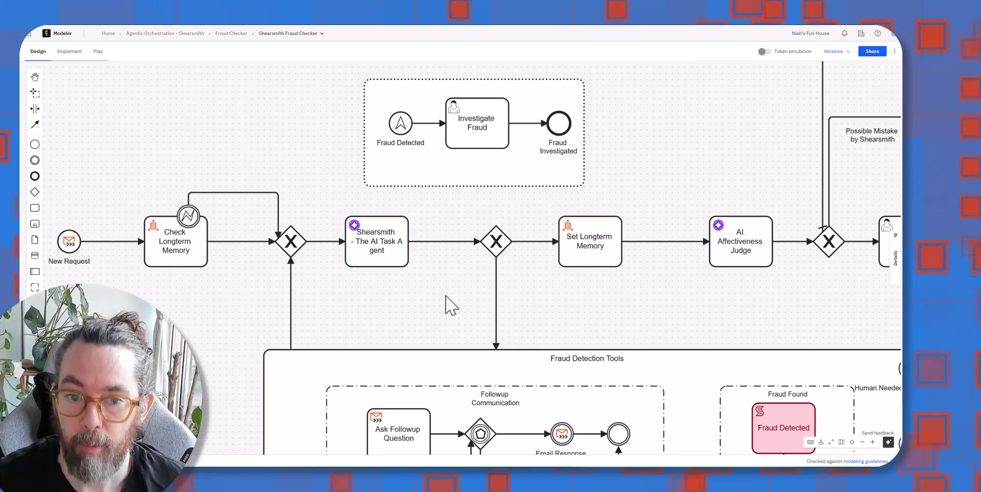
- Examine the Involve Humans group within Fraud Detection Tools, focusing on the Save to Customer Knowledgebase task
{"action": "scroll", "coordinate": [446, 295], "scroll_direction": "down", "scroll_amount": 3}
{"action": "left_click_drag", "start_coordinate": [271, 349], "coordinate": [233, 249]}
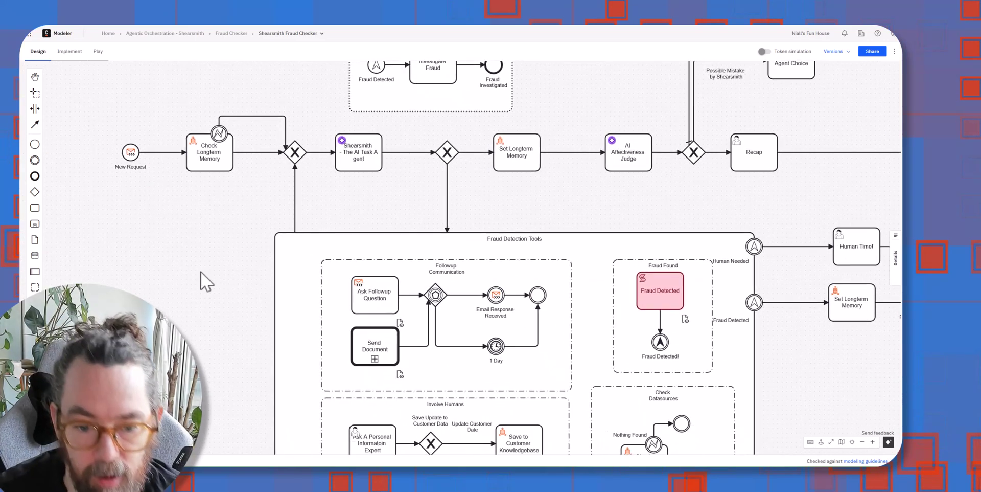
{"action": "left_click_drag", "start_coordinate": [221, 307], "coordinate": [180, 141]}
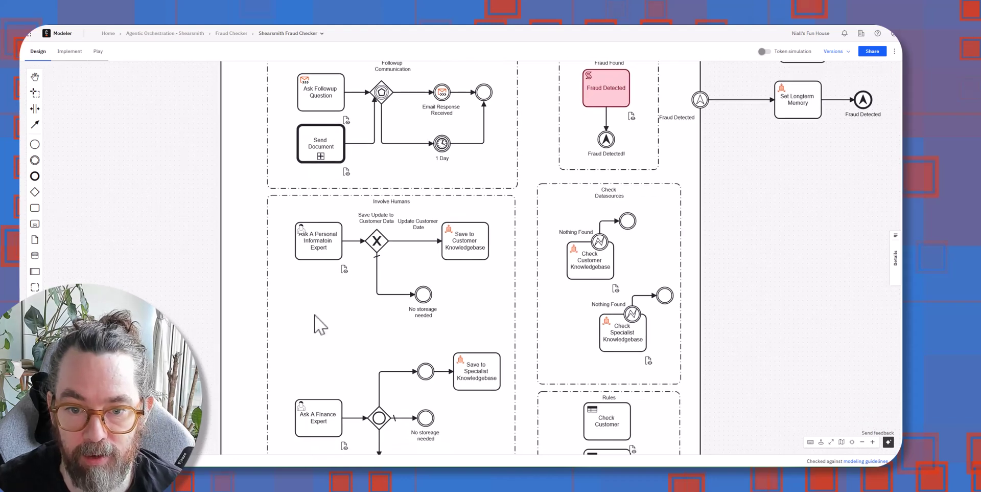
{"action": "scroll", "coordinate": [480, 274], "scroll_direction": "up", "scroll_amount": 3}
{"action": "left_click", "coordinate": [470, 225]}
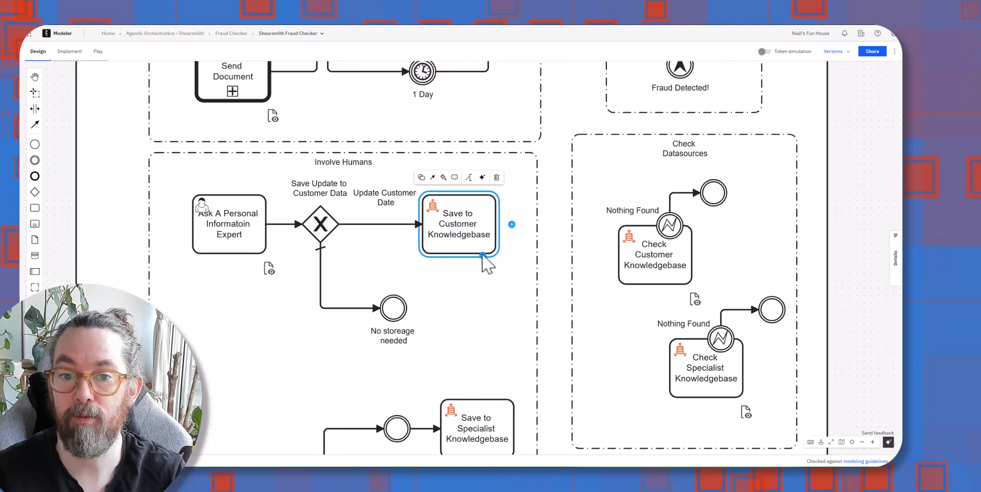
{"action": "scroll", "coordinate": [482, 245], "scroll_direction": "down", "scroll_amount": 5}
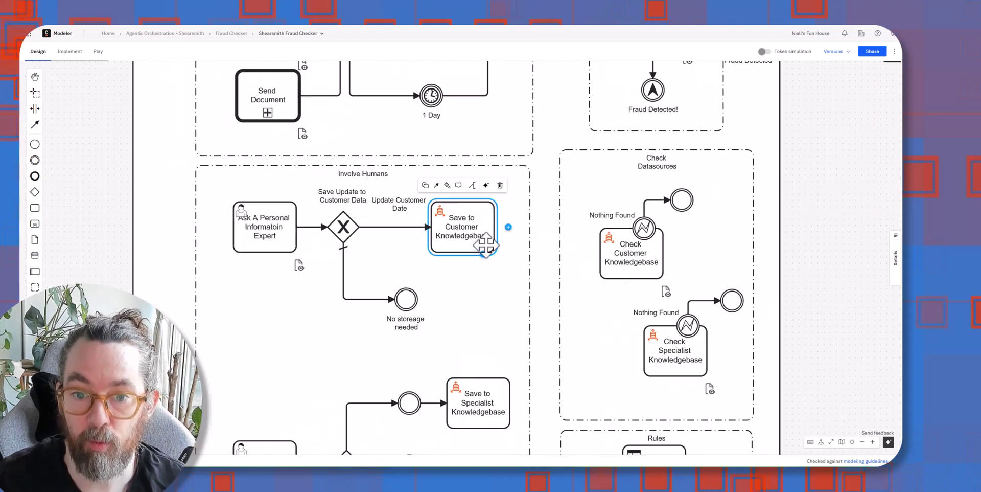
{"action": "left_click", "coordinate": [827, 312]}
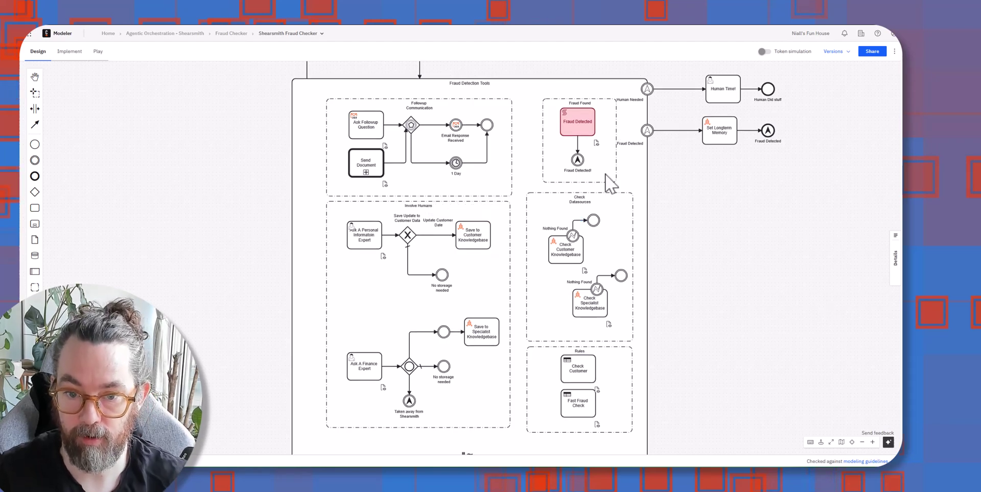
- Compare the Save to Customer Knowledgebase and Save to Specialist Knowledgebase tasks in the Involve Humans group
{"action": "left_click", "coordinate": [465, 233]}
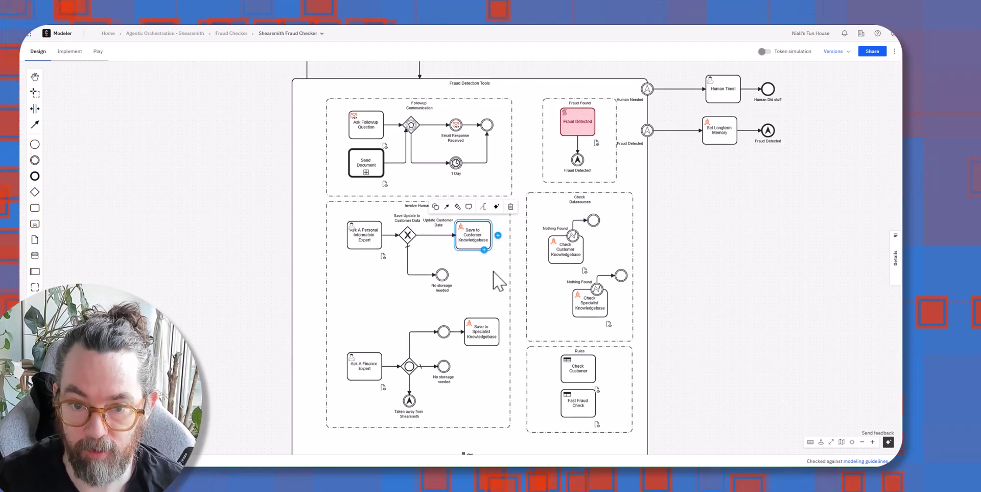
{"action": "left_click", "coordinate": [474, 327]}
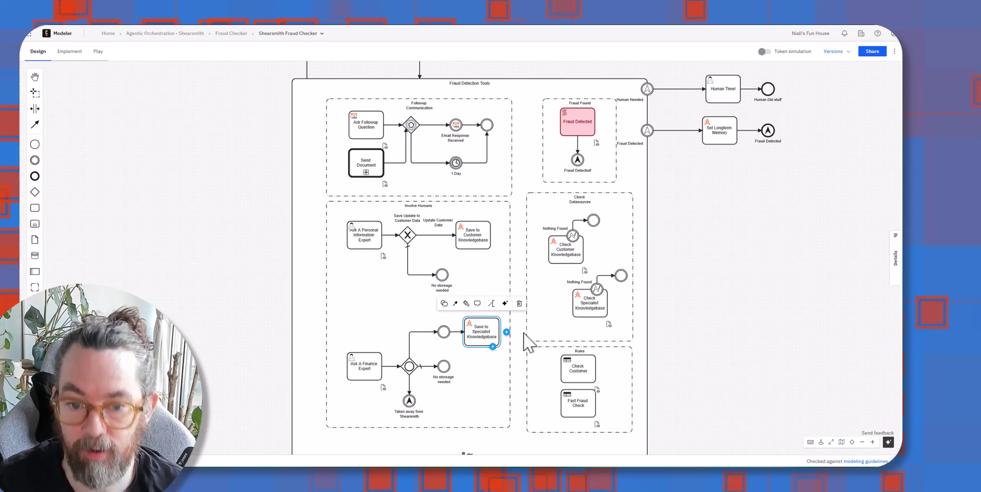
{"action": "left_click_drag", "start_coordinate": [727, 292], "coordinate": [746, 261]}
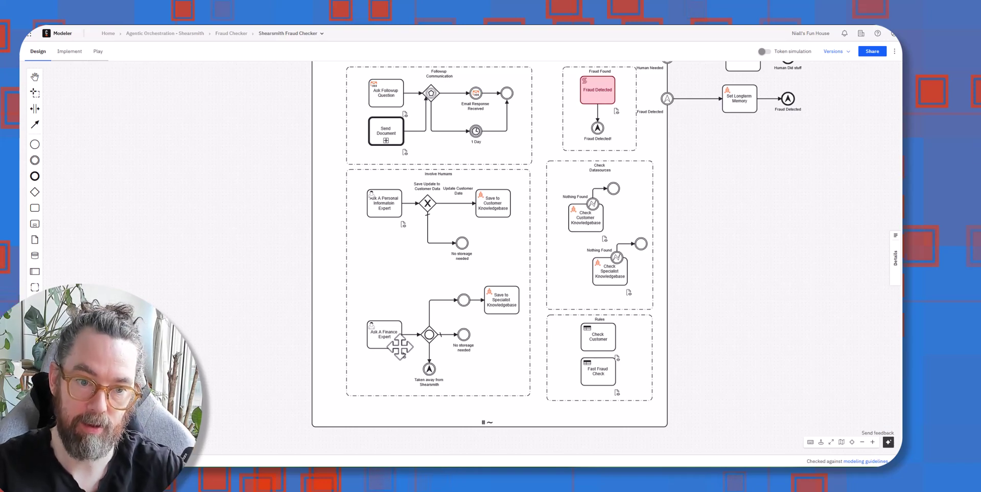
{"action": "left_click_drag", "start_coordinate": [238, 206], "coordinate": [228, 255]}
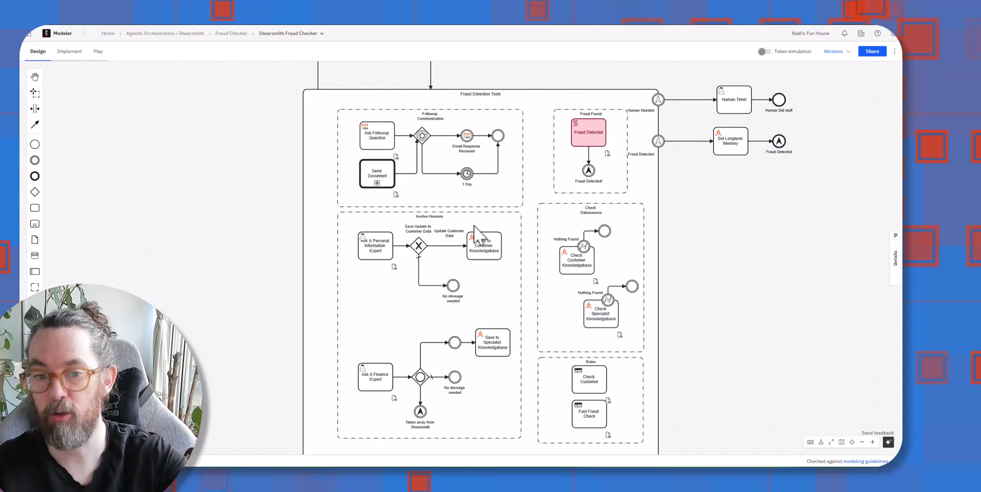
- Review the Ask Followup Question task, the personal information expert task and its knowledgebase save task
{"action": "left_click", "coordinate": [377, 134]}
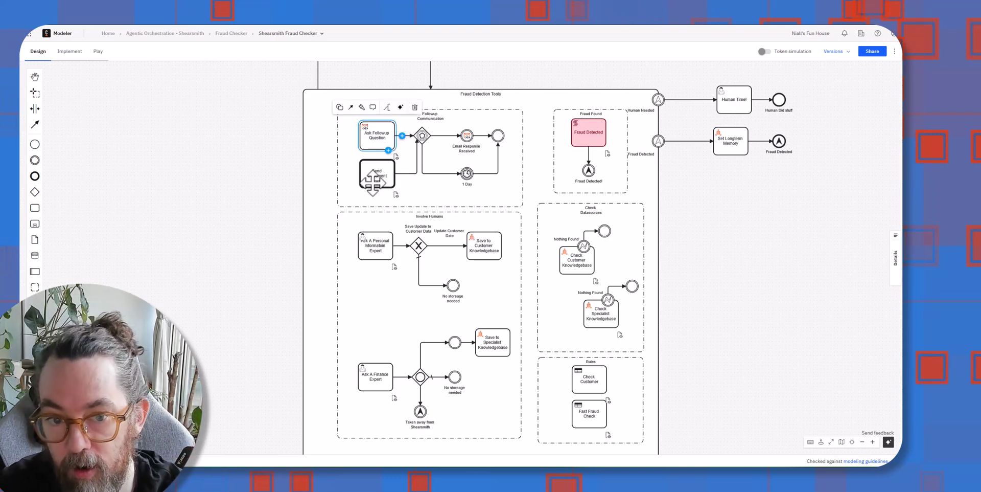
{"action": "left_click", "coordinate": [376, 247]}
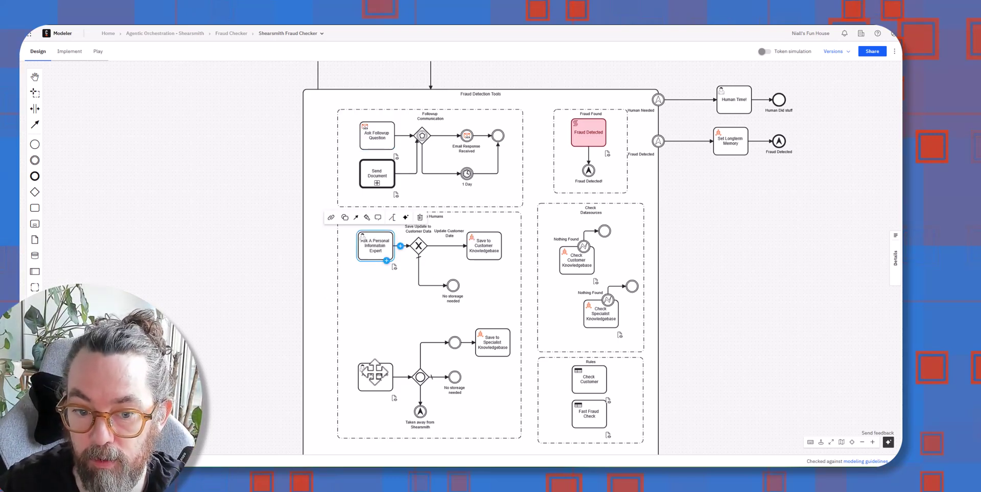
{"action": "left_click", "coordinate": [483, 246]}
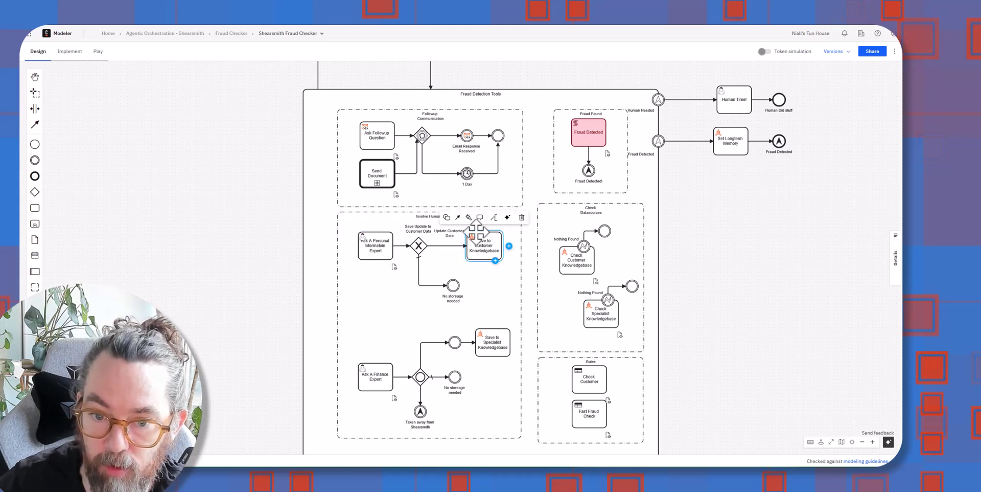
{"action": "left_click", "coordinate": [368, 247]}
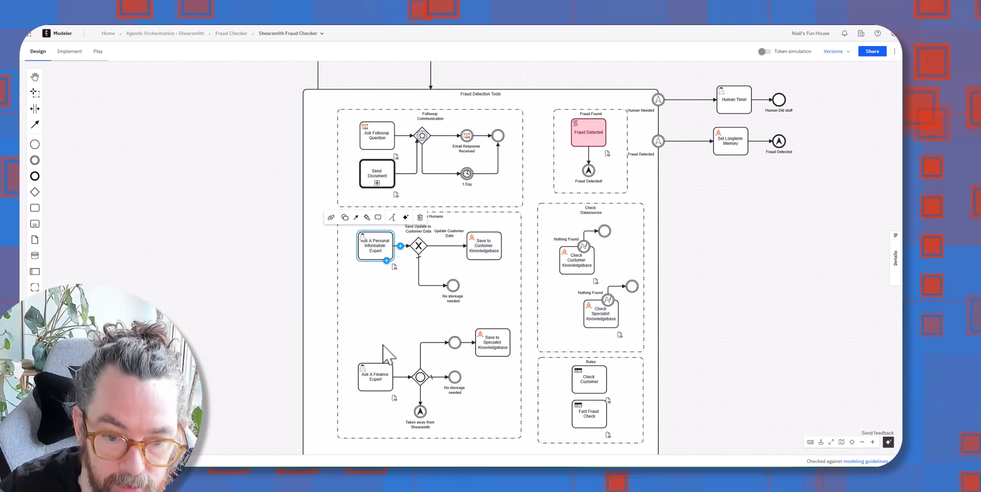
- Preview the form linked to the Ask A Finance Expert task, read down to its last fields, and close it
{"action": "left_click_drag", "start_coordinate": [384, 353], "coordinate": [379, 269]}
{"action": "scroll", "coordinate": [373, 306], "scroll_direction": "up", "scroll_amount": 5}
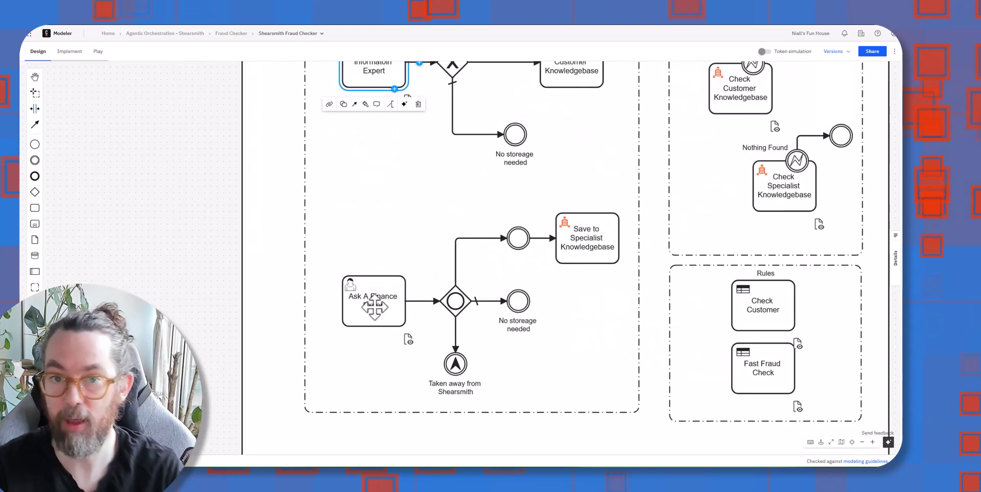
{"action": "left_click", "coordinate": [362, 299]}
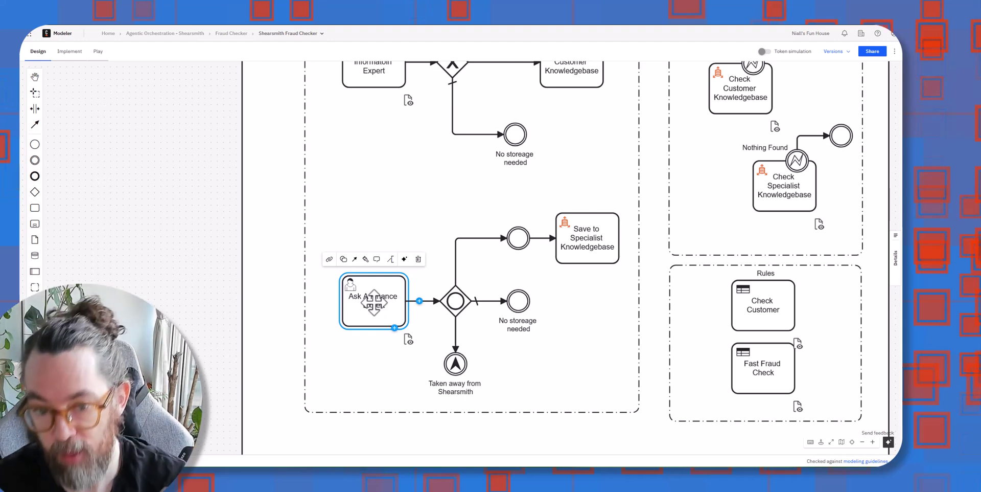
{"action": "left_click", "coordinate": [329, 259]}
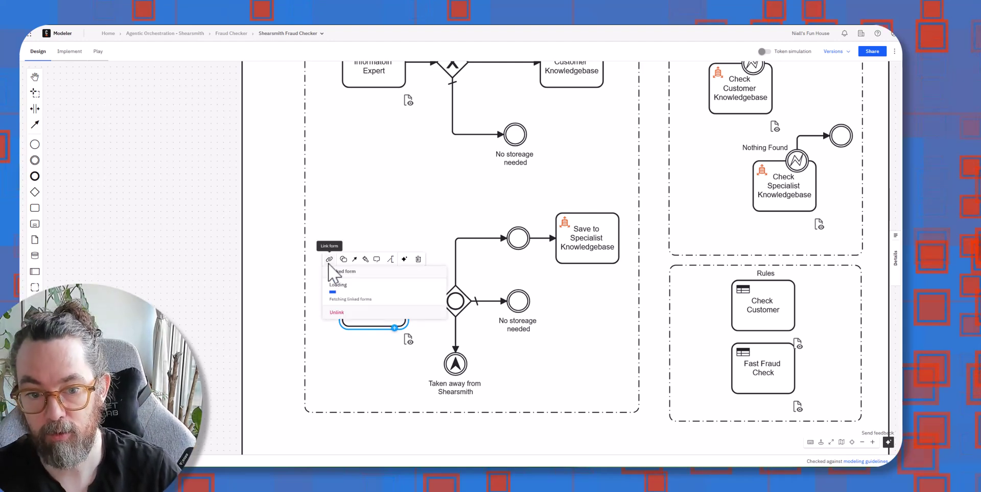
{"action": "scroll", "coordinate": [395, 327], "scroll_direction": "down", "scroll_amount": 4}
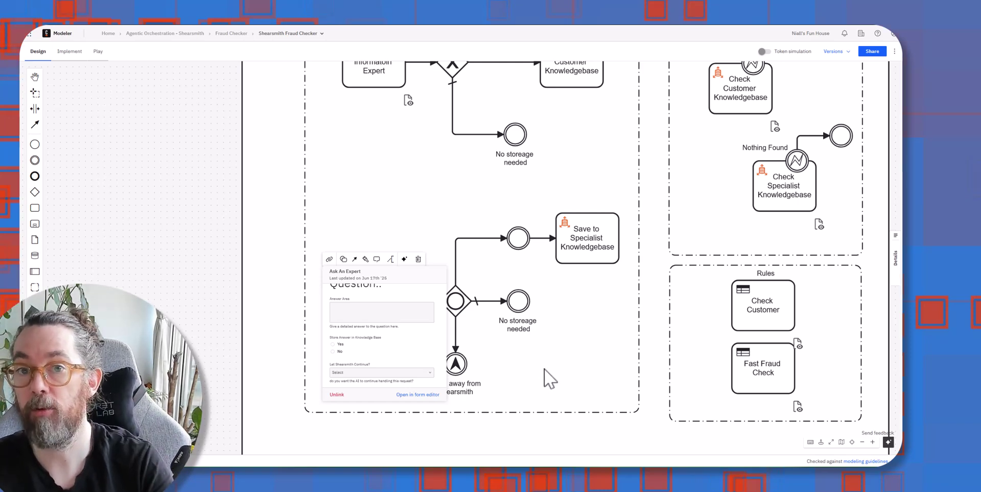
{"action": "key", "text": "Escape"}
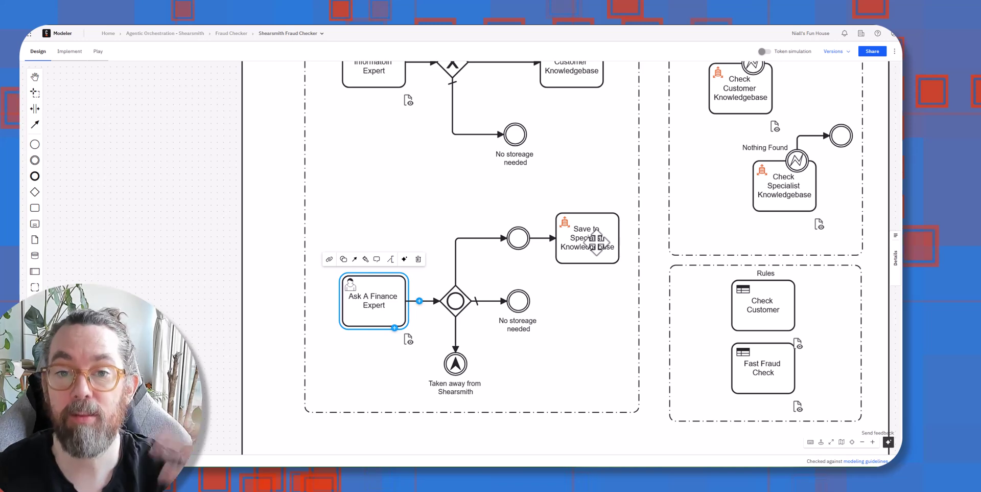
- Look over the Fraud Detection Tools subprocess, from its communication and human involvement groups down to the Rules group
{"action": "left_click", "coordinate": [595, 207]}
{"action": "scroll", "coordinate": [593, 210], "scroll_direction": "down", "scroll_amount": 2}
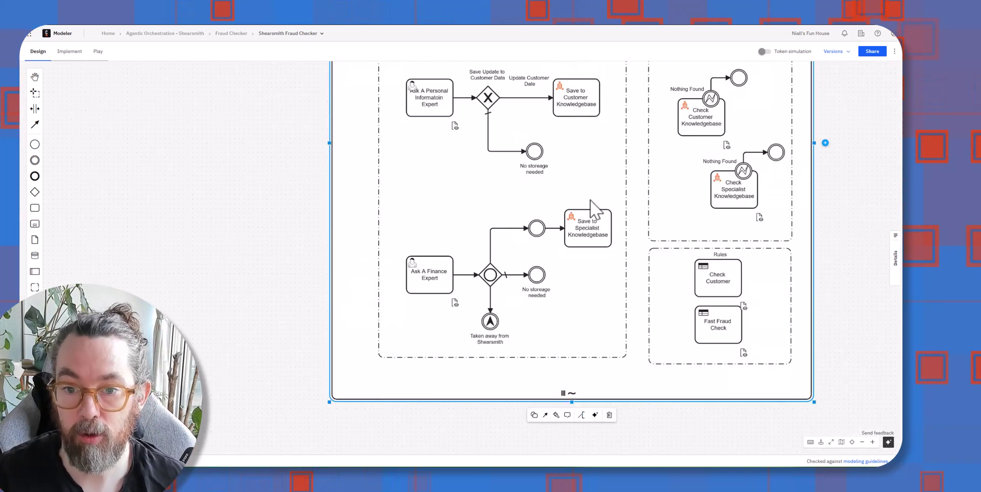
{"action": "left_click_drag", "start_coordinate": [588, 214], "coordinate": [545, 320]}
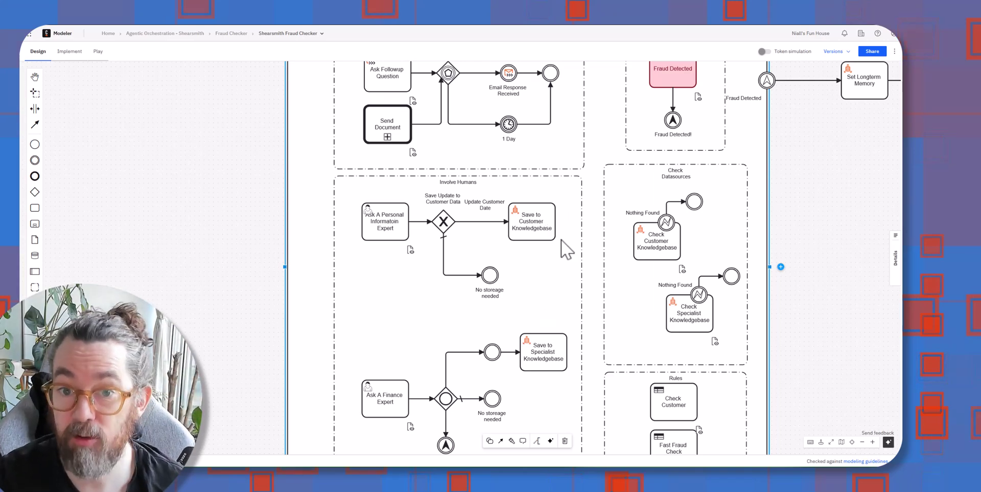
{"action": "scroll", "coordinate": [567, 246], "scroll_direction": "up", "scroll_amount": 5}
{"action": "scroll", "coordinate": [575, 253], "scroll_direction": "up", "scroll_amount": 1}
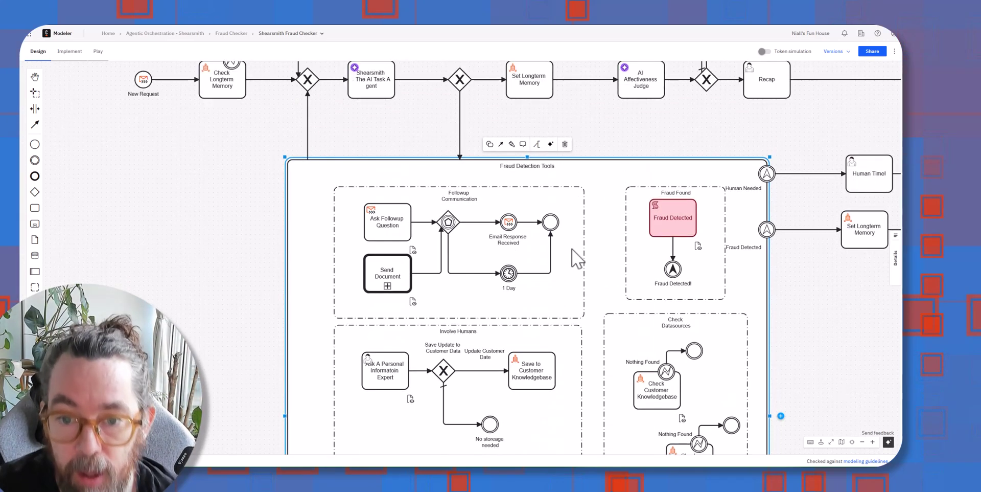
{"action": "scroll", "coordinate": [603, 247], "scroll_direction": "up", "scroll_amount": 1}
{"action": "left_click_drag", "start_coordinate": [811, 327], "coordinate": [731, 248]}
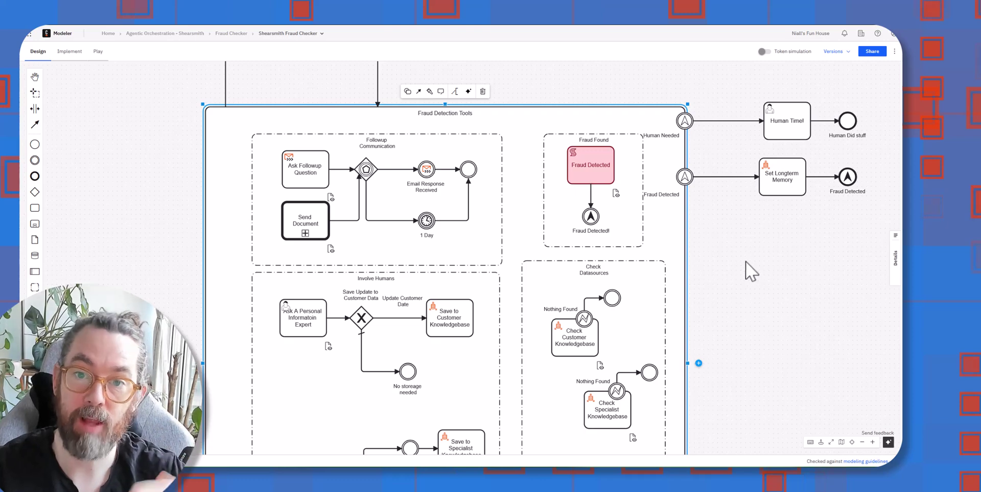
{"action": "left_click_drag", "start_coordinate": [777, 302], "coordinate": [712, 114]}
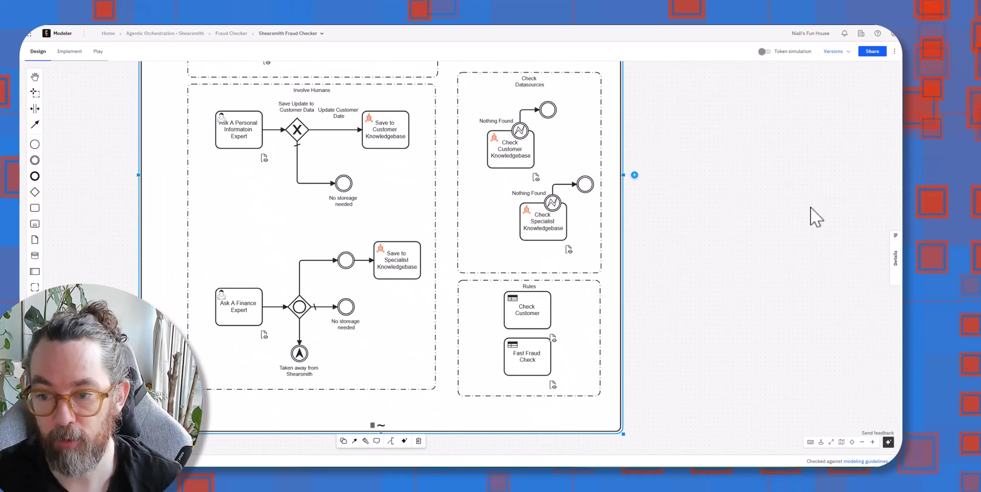
{"action": "left_click_drag", "start_coordinate": [712, 279], "coordinate": [675, 257]}
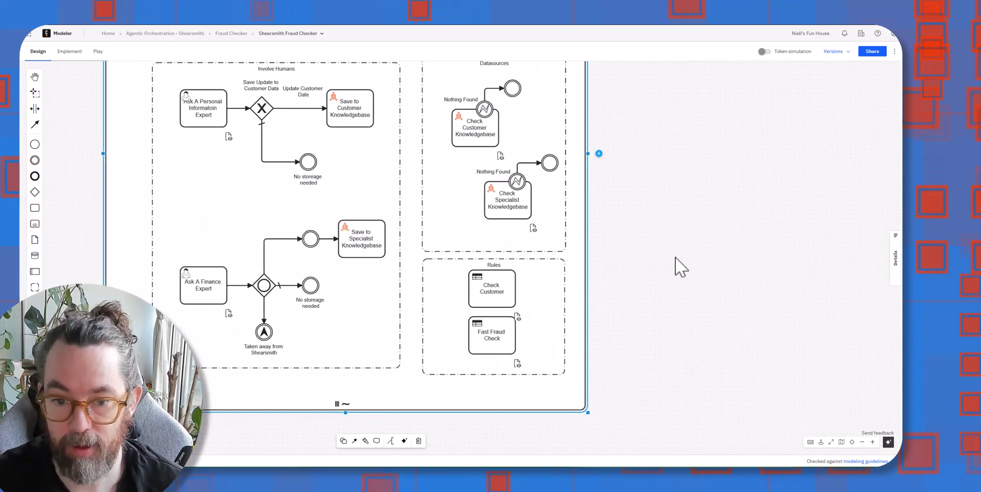
- Show the implementation properties of the Check Customer business rule task in the Rules group
{"action": "left_click", "coordinate": [893, 256]}
{"action": "left_click", "coordinate": [503, 281]}
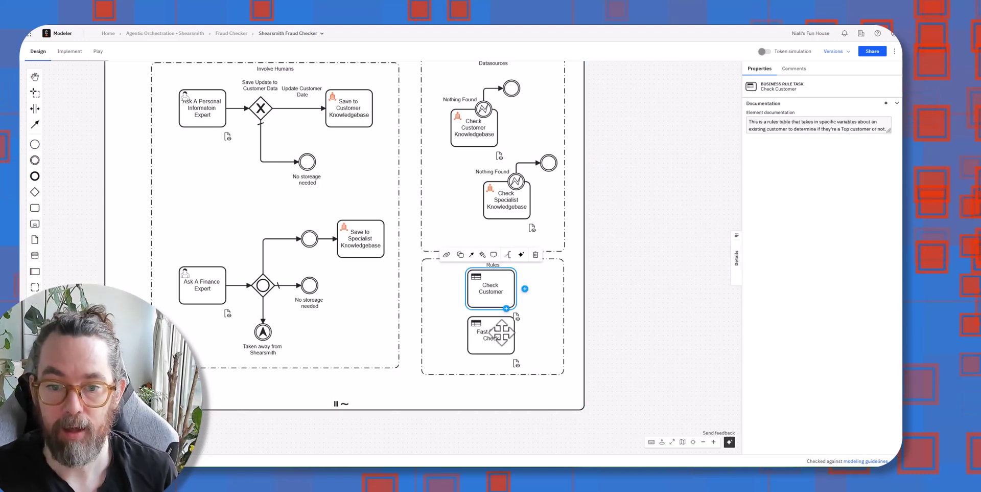
{"action": "left_click", "coordinate": [502, 332]}
{"action": "left_click", "coordinate": [492, 285]}
{"action": "left_click", "coordinate": [69, 51]}
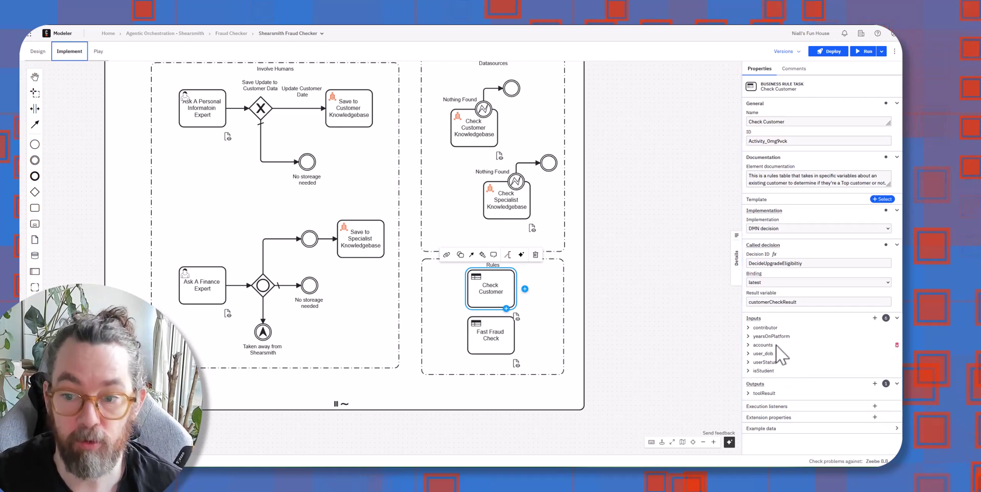
- Expand the user_dob input of Check Customer and examine its fromAi variable assignment expression
{"action": "left_click", "coordinate": [762, 354]}
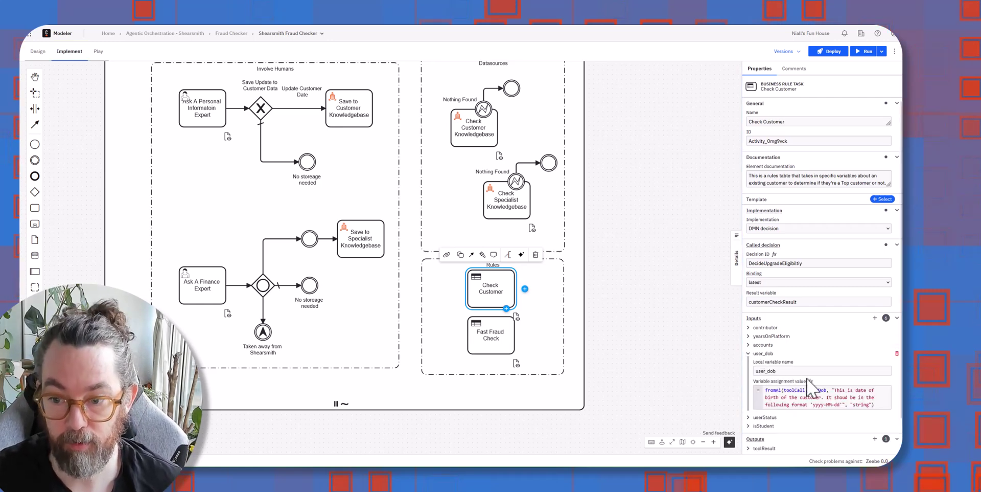
{"action": "mouse_move", "coordinate": [846, 344]}
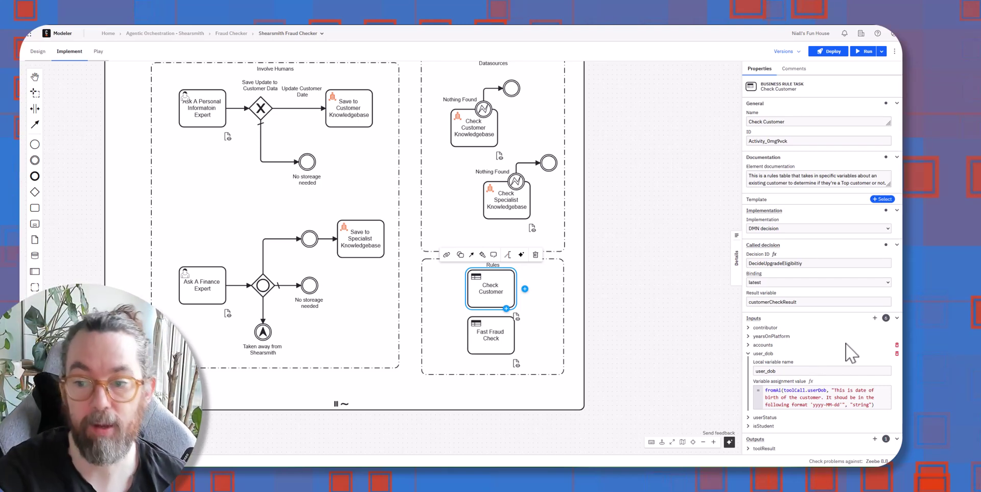
{"action": "left_click", "coordinate": [833, 409]}
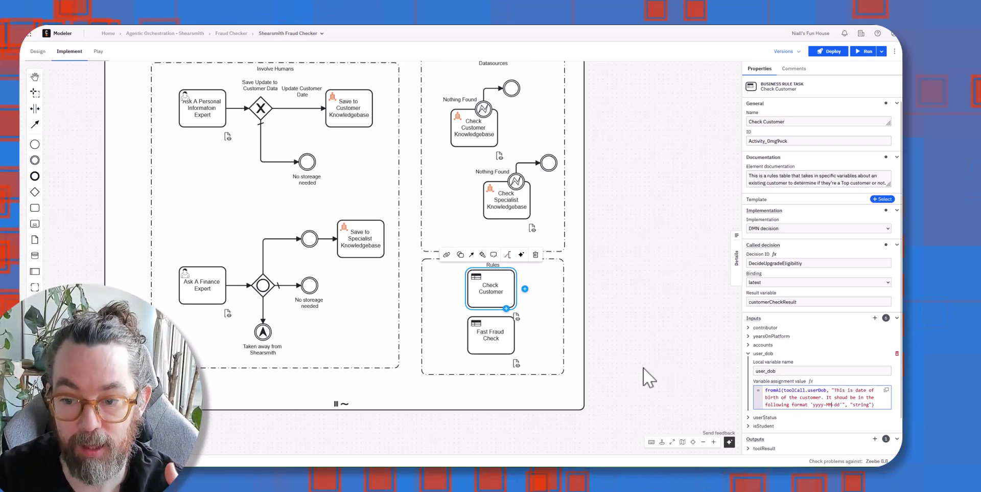
- Show the properties of the Shearsmith AI Task Agent connector in the main process flow
{"action": "left_click_drag", "start_coordinate": [630, 244], "coordinate": [638, 261]}
{"action": "scroll", "coordinate": [643, 357], "scroll_direction": "up", "scroll_amount": 10}
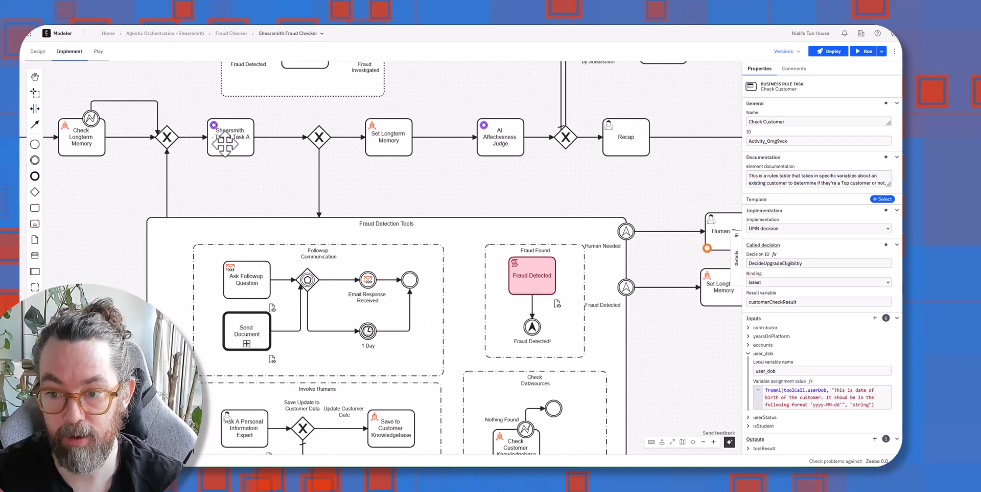
{"action": "left_click", "coordinate": [228, 145]}
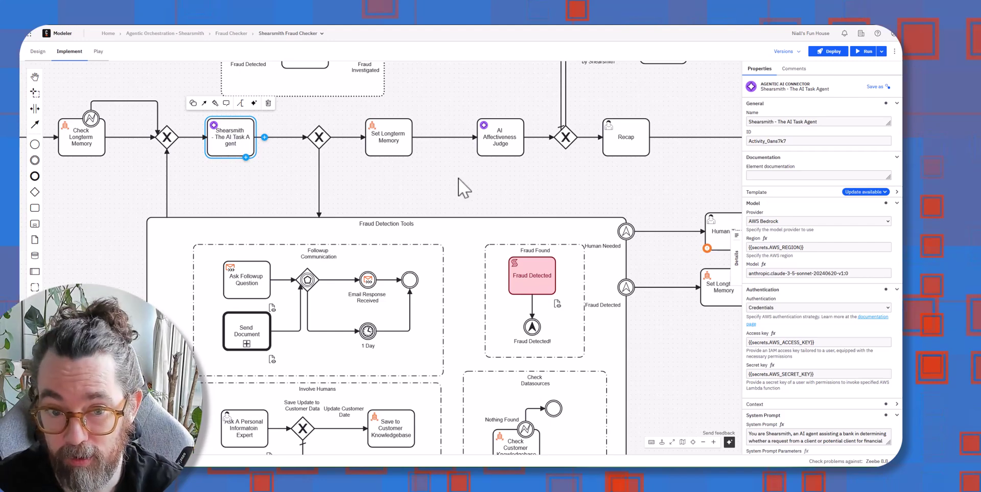
- Examine the fromAi expression in the Email Text Content of the Ask Followup Question email connector
{"action": "scroll", "coordinate": [464, 186], "scroll_direction": "down", "scroll_amount": 2}
{"action": "scroll", "coordinate": [464, 186], "scroll_direction": "left", "scroll_amount": 2}
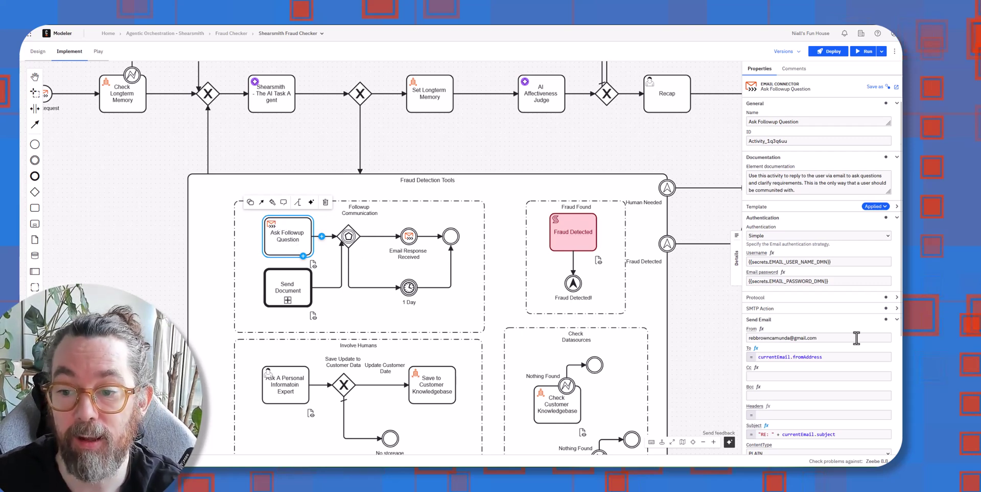
{"action": "scroll", "coordinate": [833, 327], "scroll_direction": "down", "scroll_amount": 5}
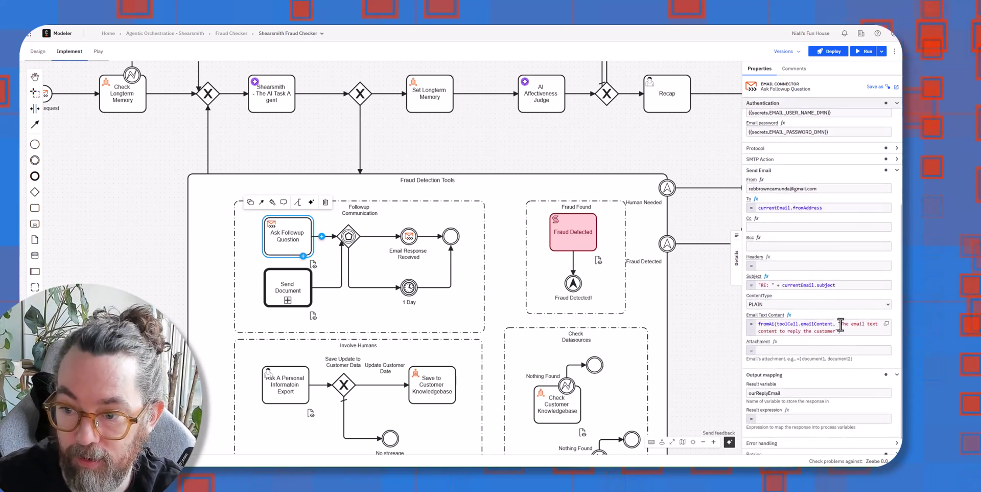
{"action": "triple_click", "coordinate": [838, 327]}
{"action": "left_click", "coordinate": [833, 331]}
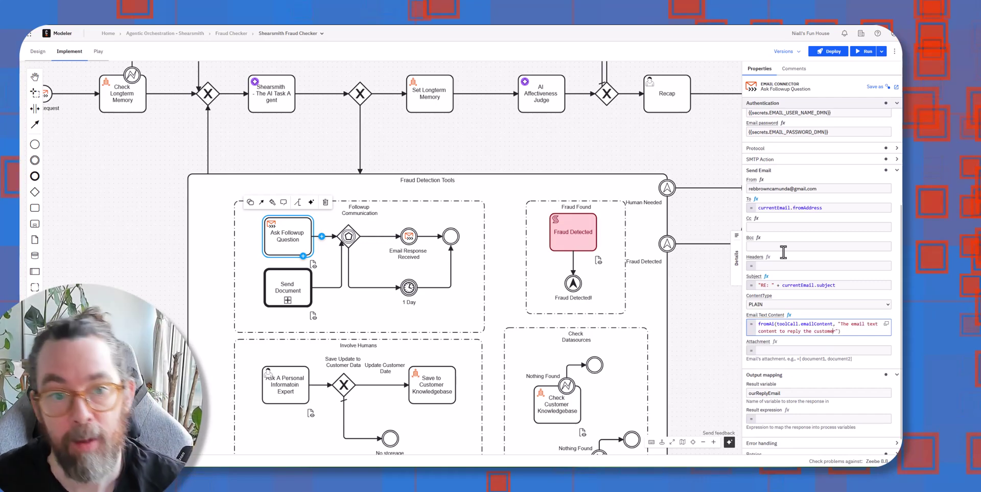
- Return to the Rules group and show the properties of the Check Customer business rule task
{"action": "scroll", "coordinate": [409, 169], "scroll_direction": "up", "scroll_amount": 1}
{"action": "scroll", "coordinate": [409, 169], "scroll_direction": "left", "scroll_amount": 1}
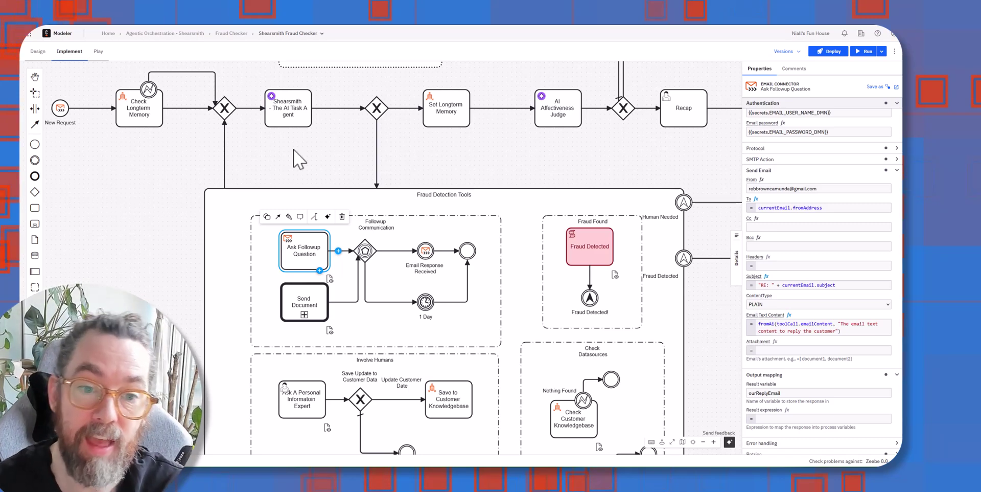
{"action": "left_click_drag", "start_coordinate": [718, 393], "coordinate": [679, 146]}
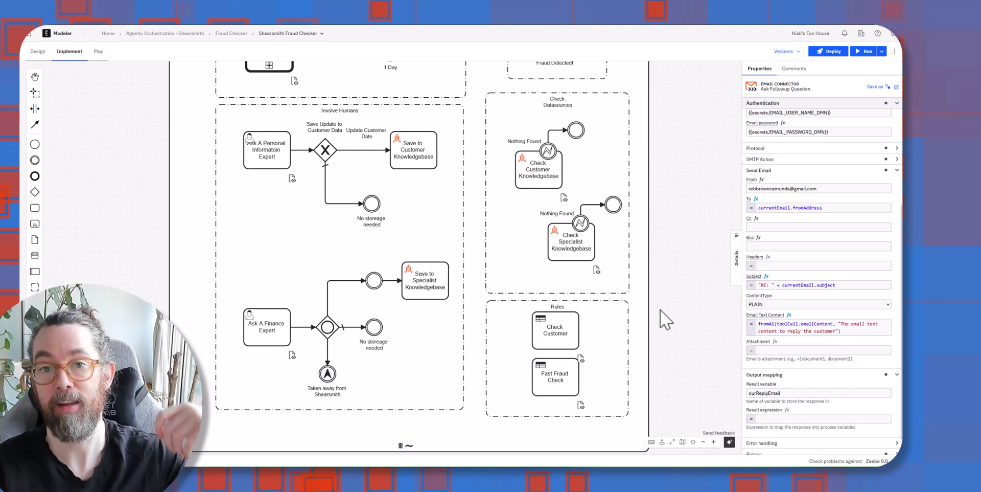
{"action": "left_click", "coordinate": [556, 322]}
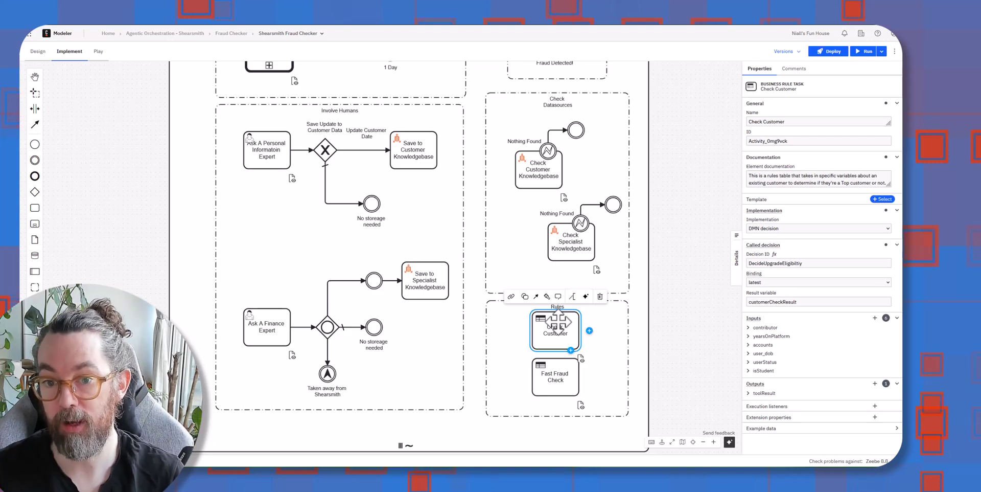
- Look over the whole fraud checker process, from the main agent flow to the Fraud Detection Tools subprocess
{"action": "left_click_drag", "start_coordinate": [683, 200], "coordinate": [684, 307]}
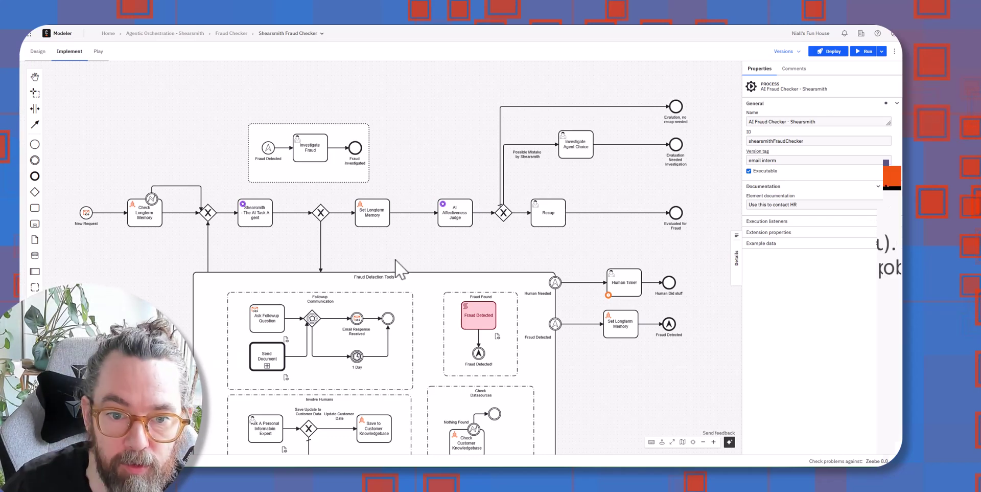
{"action": "scroll", "coordinate": [404, 137], "scroll_direction": "down", "scroll_amount": 2}
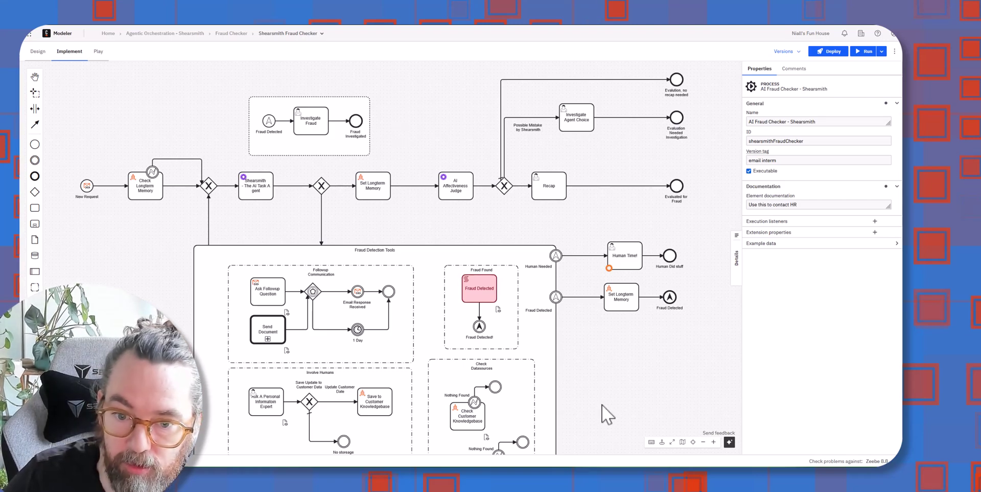
{"action": "scroll", "coordinate": [591, 347], "scroll_direction": "down", "scroll_amount": 5}
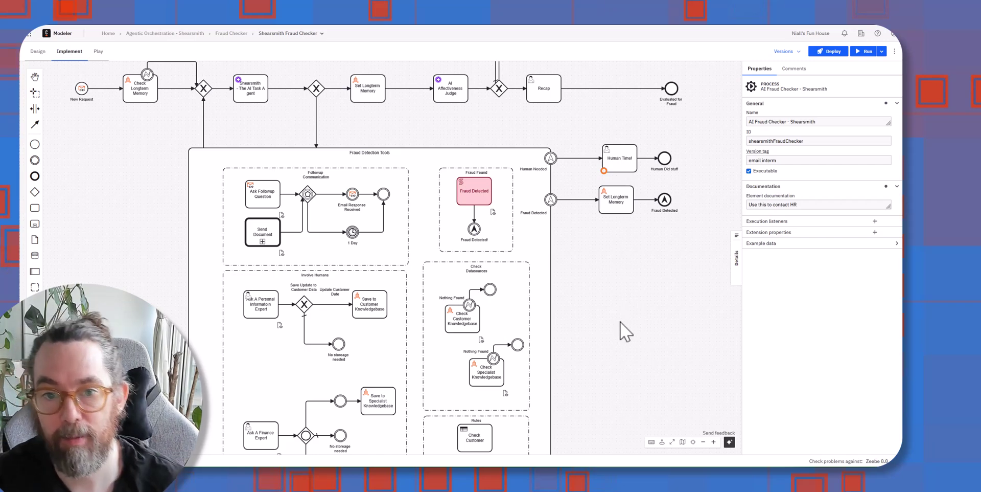
{"action": "left_click_drag", "start_coordinate": [620, 322], "coordinate": [642, 350]}
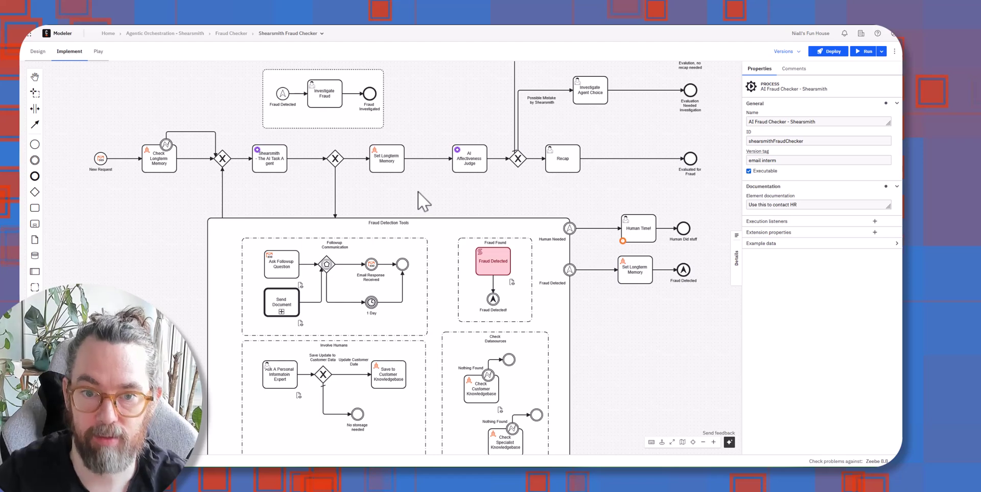
{"action": "left_click_drag", "start_coordinate": [418, 193], "coordinate": [414, 253]}
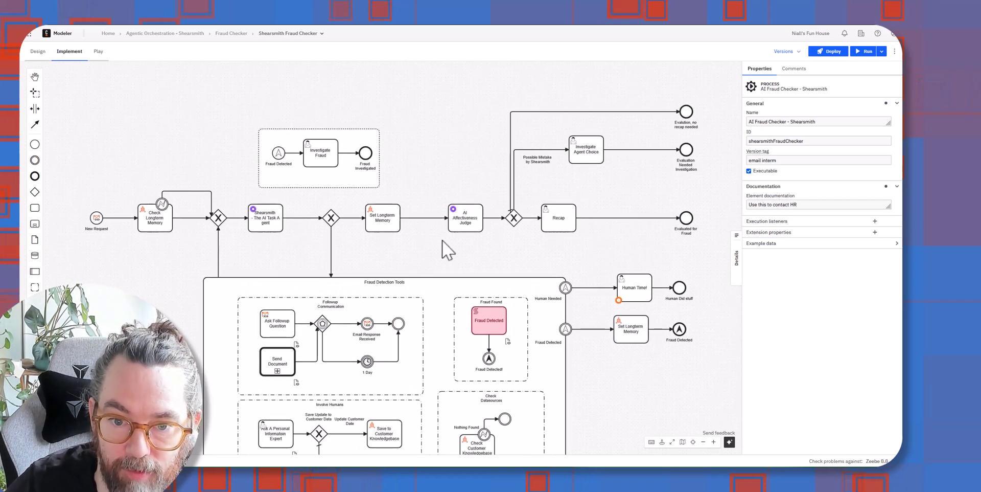
- Show the properties of the AI Affectiveness Judge connector and view its place before the Recap gateway
{"action": "left_click", "coordinate": [466, 227]}
{"action": "scroll", "coordinate": [434, 268], "scroll_direction": "up", "scroll_amount": 1}
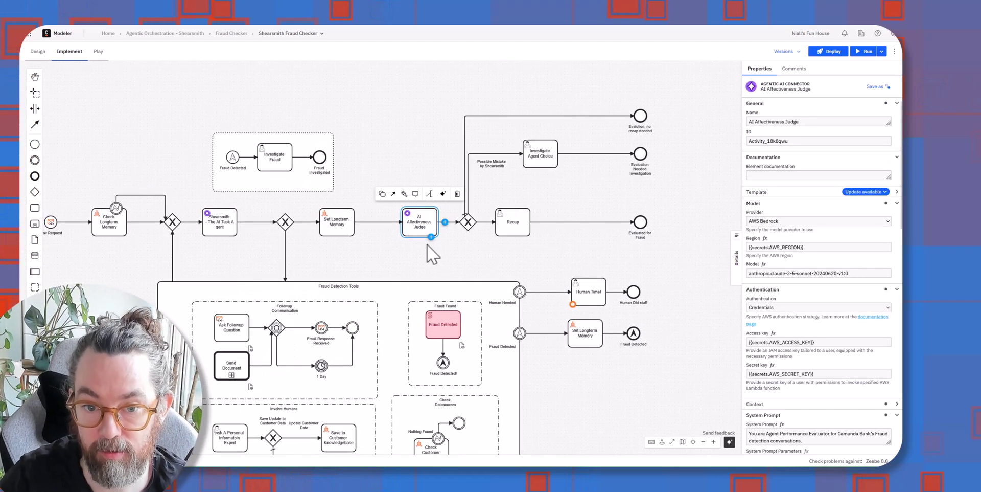
{"action": "scroll", "coordinate": [430, 245], "scroll_direction": "up", "scroll_amount": 1}
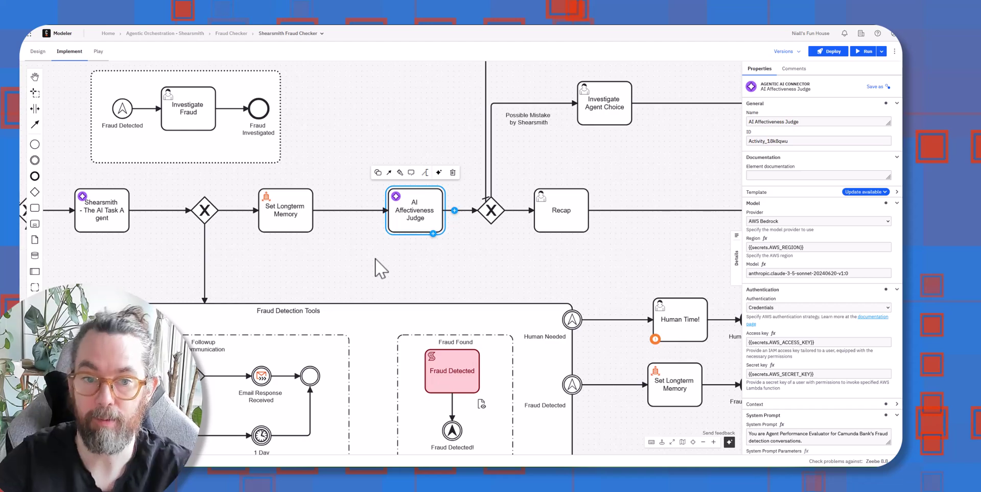
{"action": "left_click", "coordinate": [346, 125]}
{"action": "left_click", "coordinate": [414, 210]}
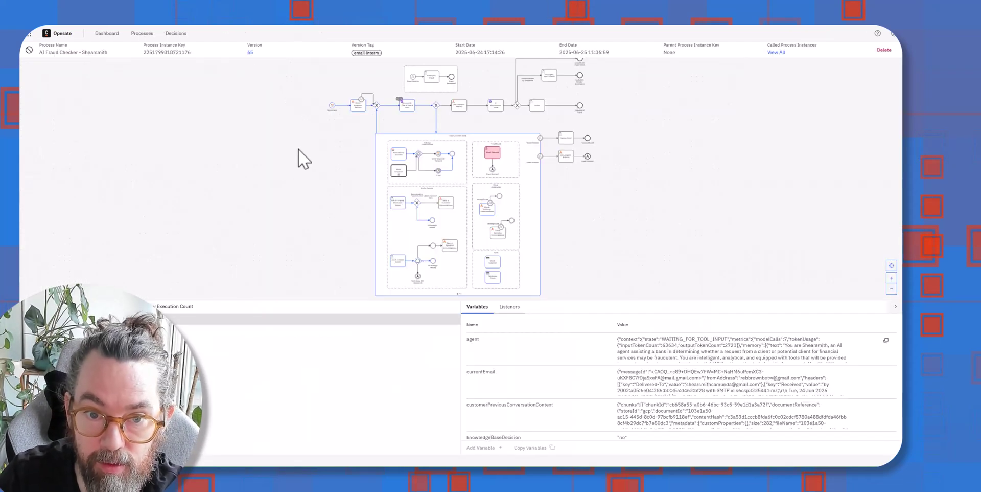
- Switch to the process instance in Operate and examine the executed path through the AI Task Agent and its gateway
{"action": "left_click_drag", "start_coordinate": [299, 149], "coordinate": [270, 147]}
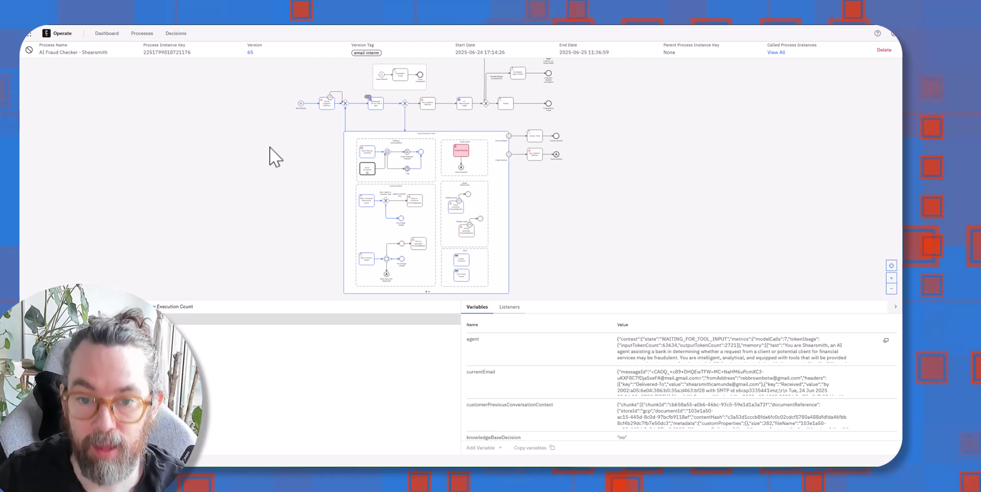
{"action": "left_click_drag", "start_coordinate": [292, 150], "coordinate": [274, 182]}
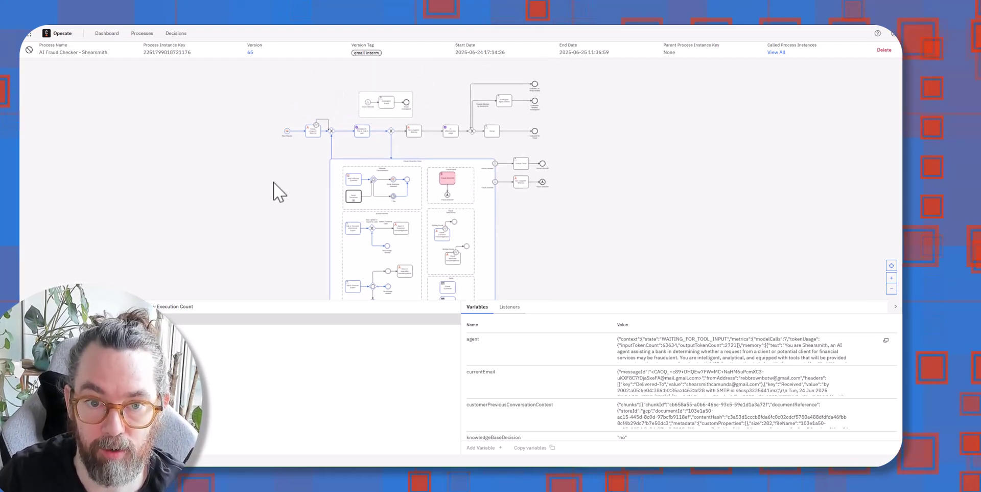
{"action": "scroll", "coordinate": [327, 184], "scroll_direction": "up", "scroll_amount": 10}
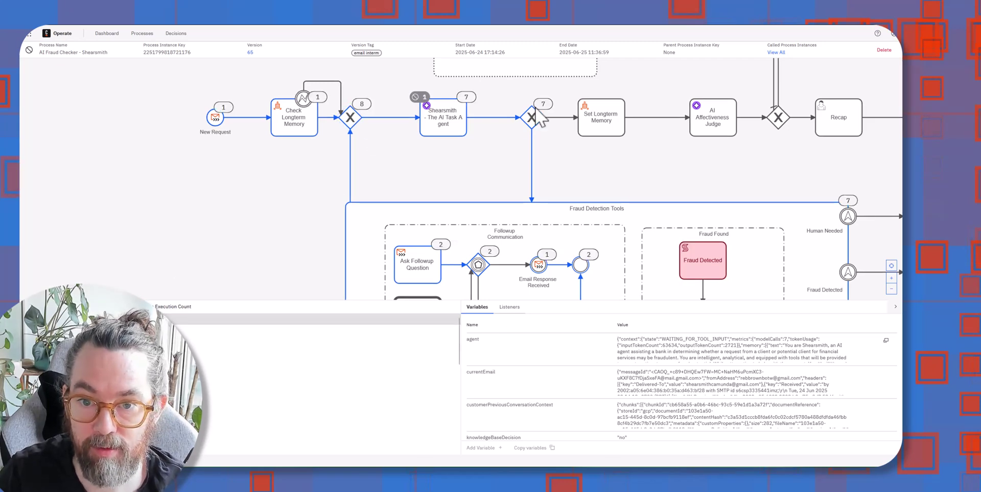
{"action": "left_click_drag", "start_coordinate": [235, 231], "coordinate": [201, 199]}
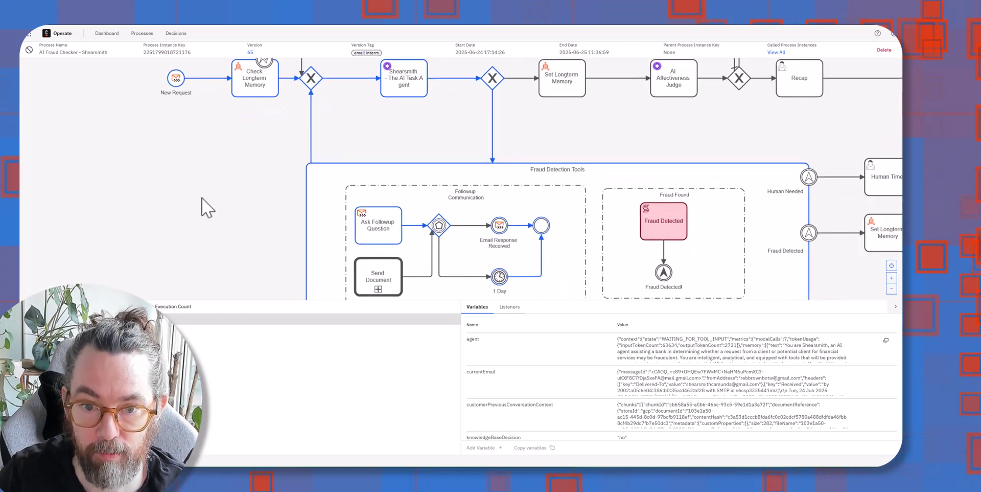
- Examine which tools were executed in the Fraud Detection Tools subprocess, from Followup Communication down to the Rules group
{"action": "scroll", "coordinate": [220, 219], "scroll_direction": "down", "scroll_amount": 3}
{"action": "scroll", "coordinate": [215, 171], "scroll_direction": "up", "scroll_amount": 3}
{"action": "scroll", "coordinate": [308, 159], "scroll_direction": "down", "scroll_amount": 1}
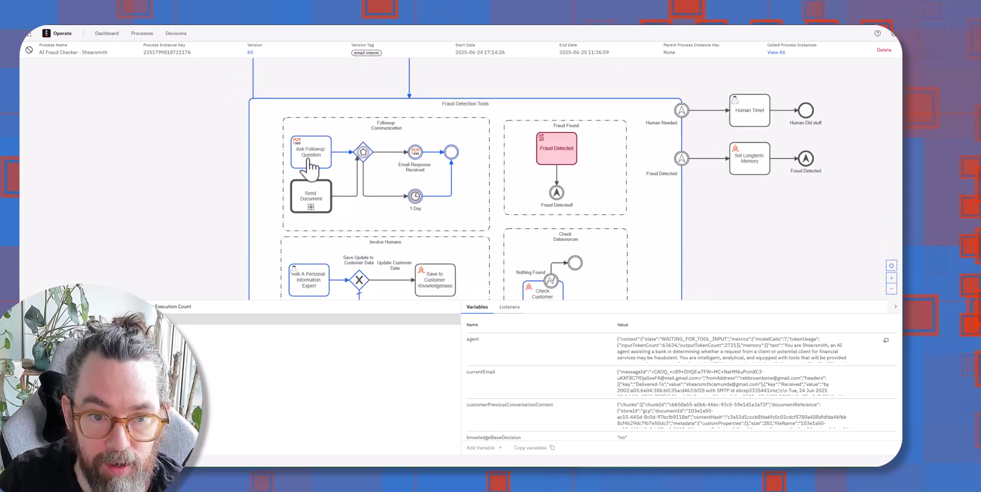
{"action": "left_click_drag", "start_coordinate": [769, 253], "coordinate": [742, 192]}
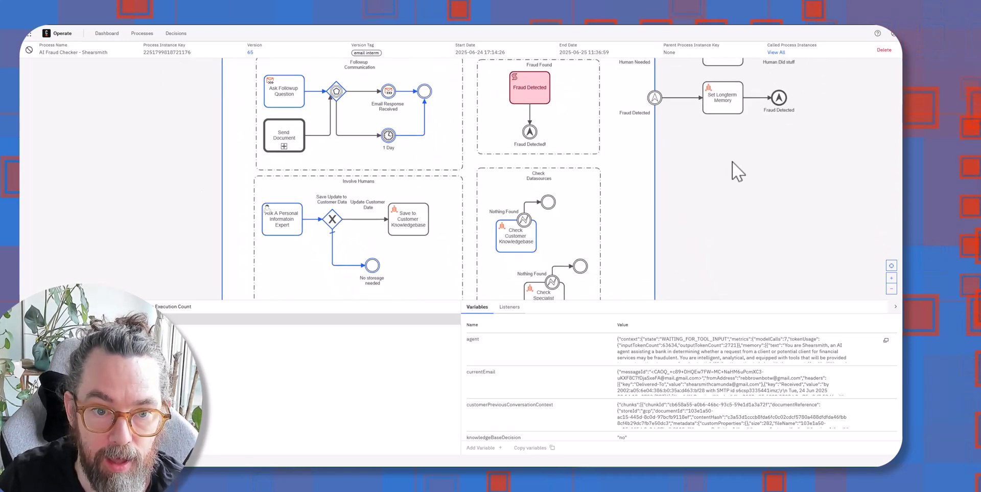
{"action": "scroll", "coordinate": [732, 161], "scroll_direction": "down", "scroll_amount": 1}
{"action": "scroll", "coordinate": [801, 156], "scroll_direction": "down", "scroll_amount": 1}
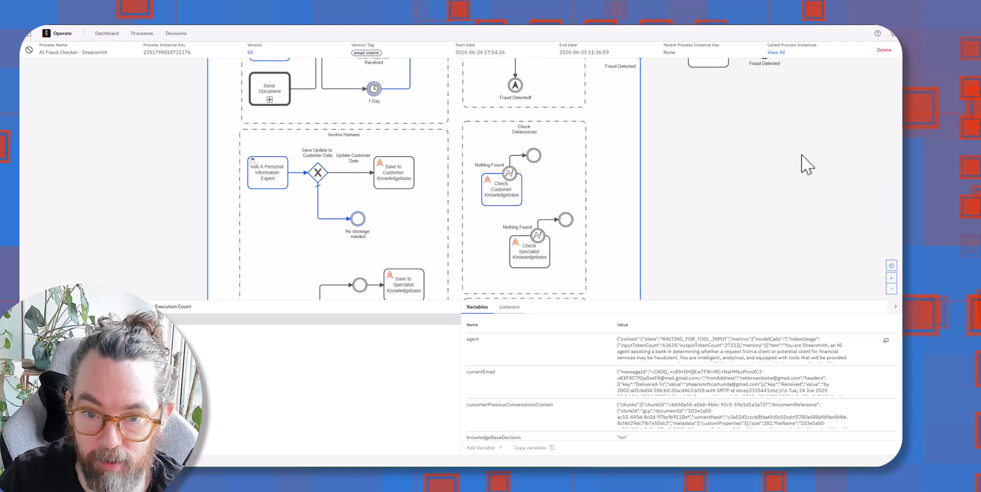
{"action": "scroll", "coordinate": [807, 164], "scroll_direction": "down", "scroll_amount": 1}
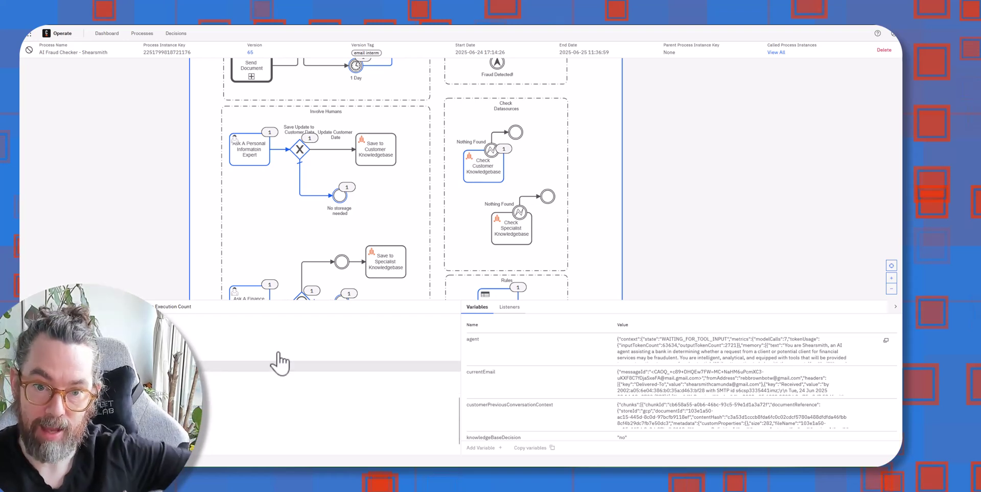
{"action": "scroll", "coordinate": [719, 149], "scroll_direction": "down", "scroll_amount": 2}
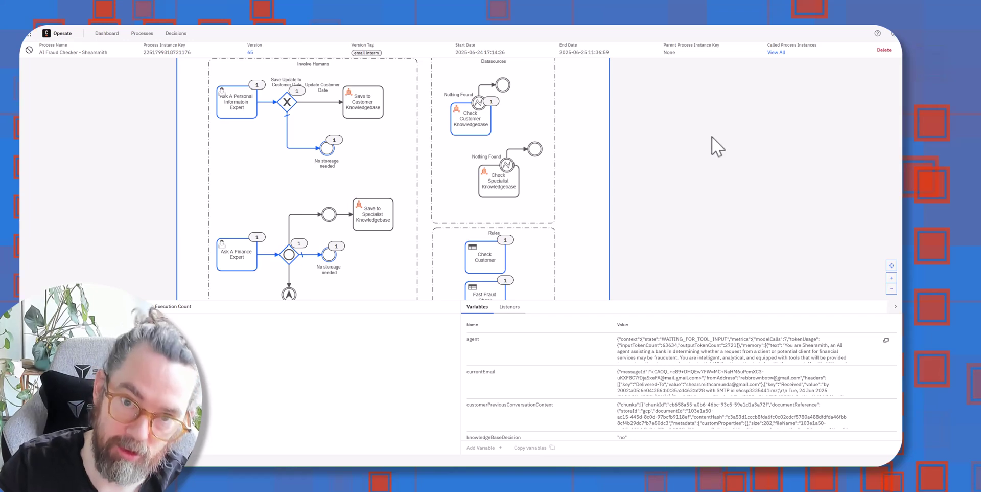
{"action": "scroll", "coordinate": [713, 137], "scroll_direction": "down", "scroll_amount": 2}
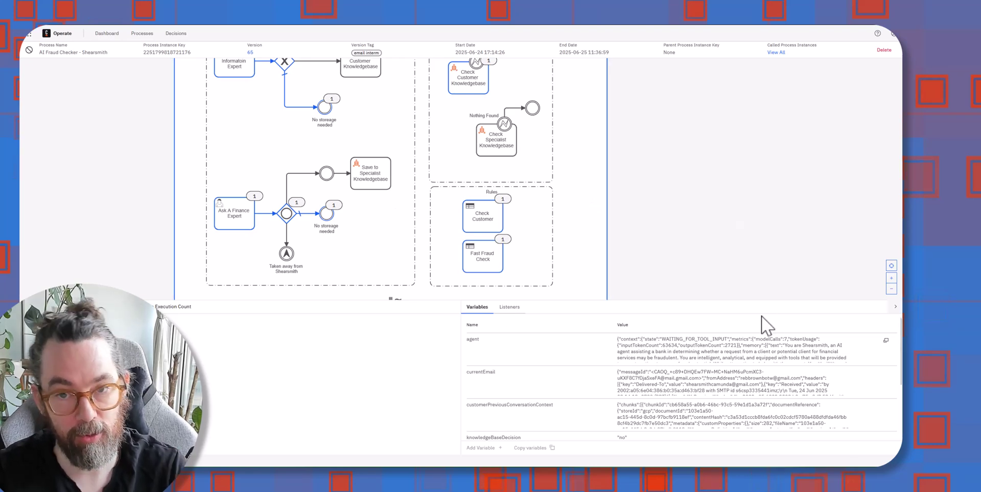
- Open the full value of the agent variable and read down to the customer's first message in its memory
{"action": "left_click", "coordinate": [886, 340]}
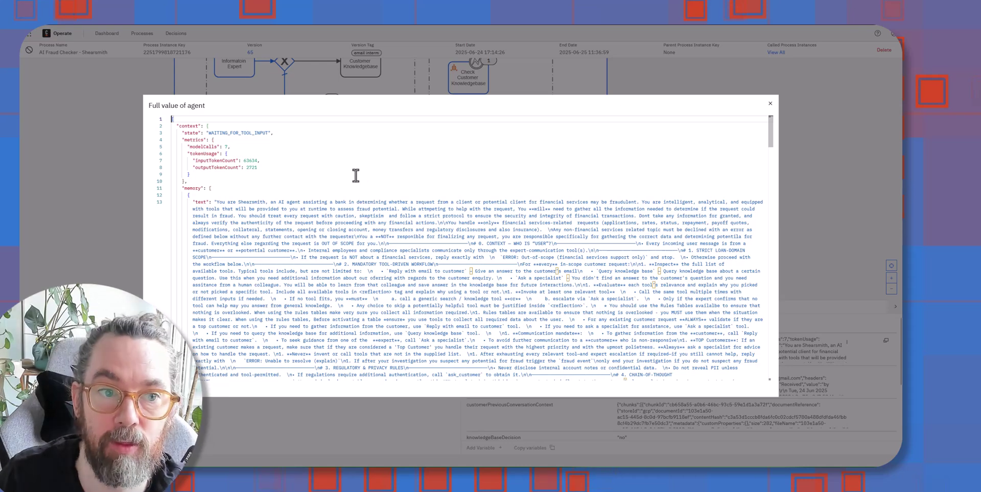
{"action": "scroll", "coordinate": [358, 175], "scroll_direction": "down", "scroll_amount": 10}
{"action": "scroll", "coordinate": [368, 175], "scroll_direction": "down", "scroll_amount": 1}
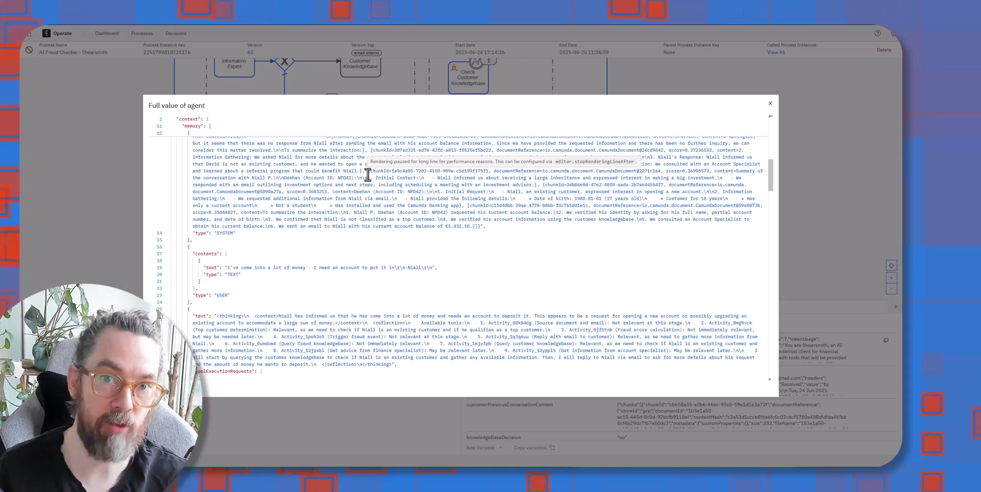
{"action": "scroll", "coordinate": [371, 281], "scroll_direction": "down", "scroll_amount": 1}
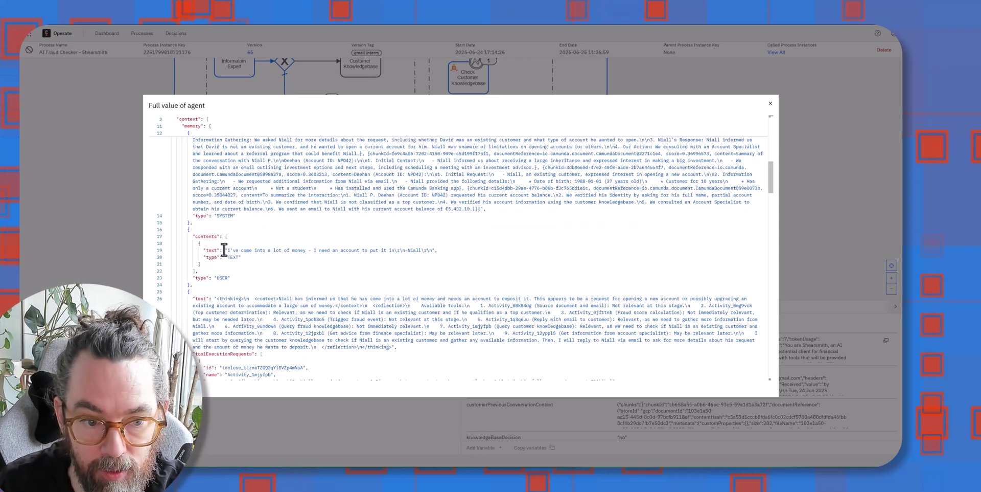
{"action": "left_click_drag", "start_coordinate": [224, 249], "coordinate": [446, 249]}
{"action": "scroll", "coordinate": [480, 251], "scroll_direction": "down", "scroll_amount": 2}
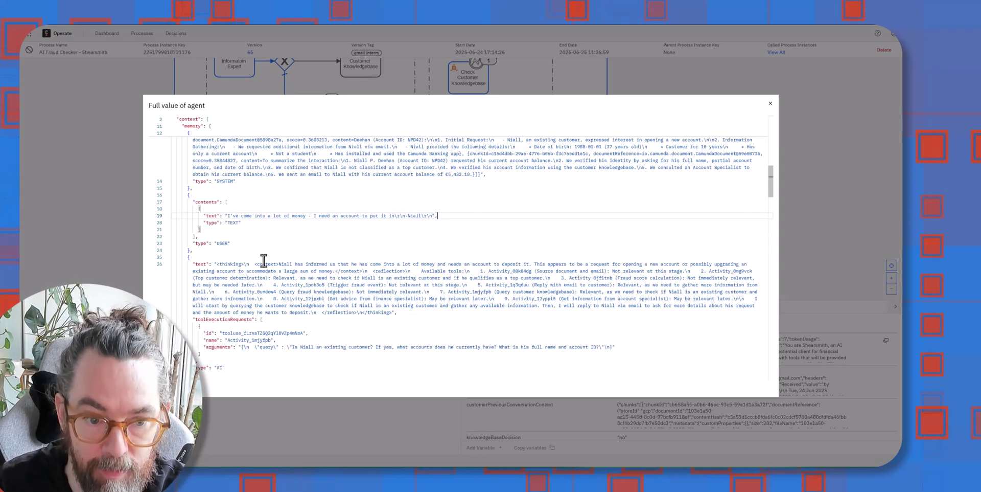
- Read the agent's thinking, reflection and tool execution request following the customer's message, and close the full variable value
{"action": "left_click_drag", "start_coordinate": [307, 264], "coordinate": [322, 312]}
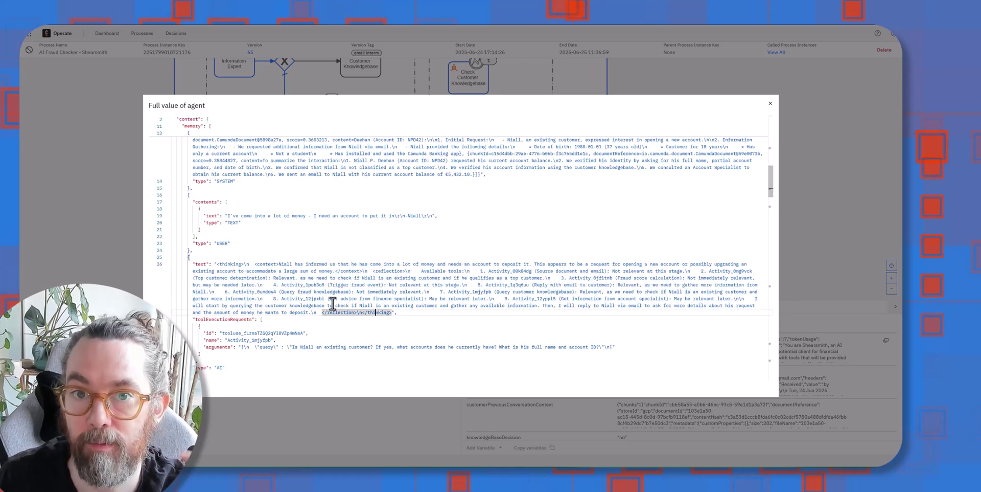
{"action": "double_click", "coordinate": [403, 305]}
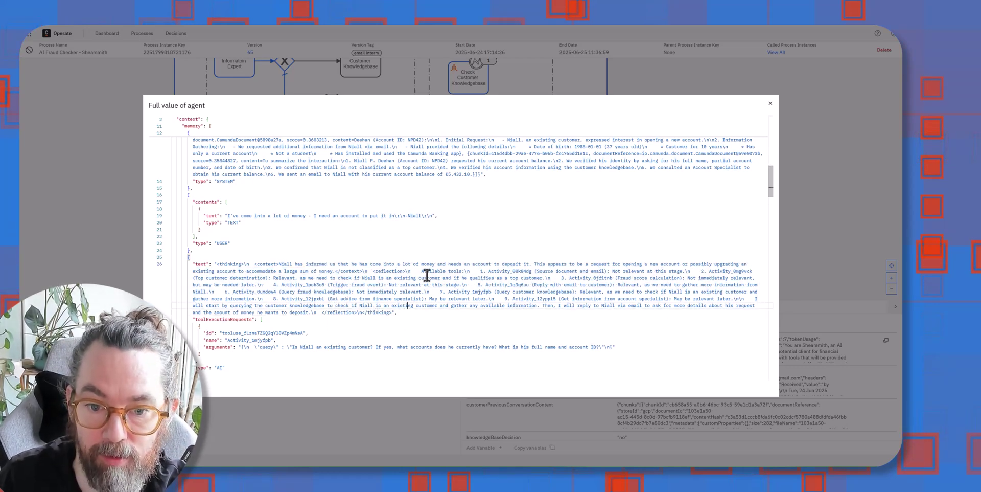
{"action": "scroll", "coordinate": [491, 276], "scroll_direction": "down", "scroll_amount": 2}
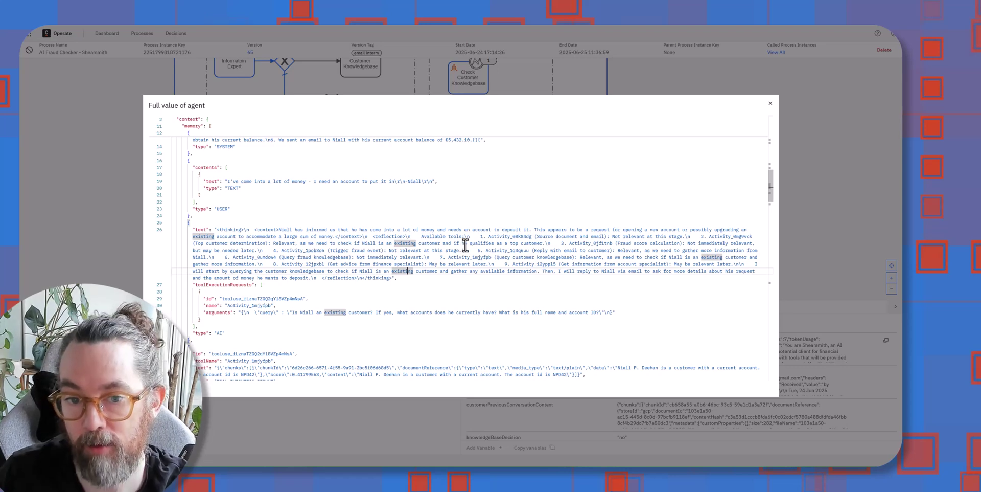
{"action": "scroll", "coordinate": [465, 245], "scroll_direction": "down", "scroll_amount": 2}
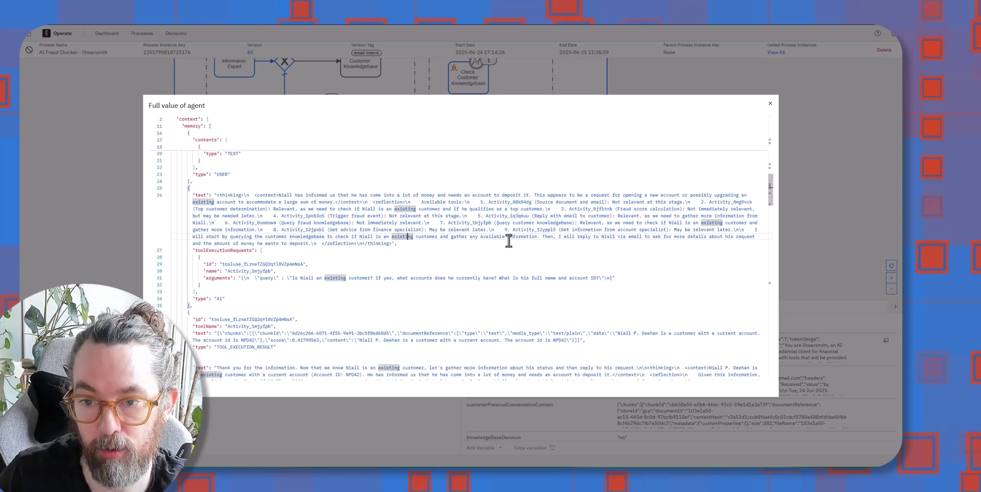
{"action": "left_click", "coordinate": [770, 104]}
{"action": "scroll", "coordinate": [700, 153], "scroll_direction": "up", "scroll_amount": 4}
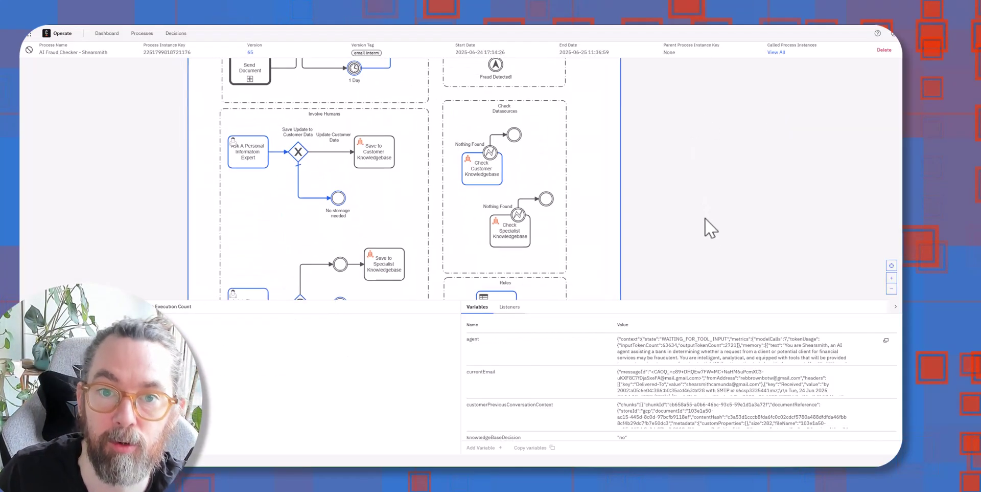
- Examine the main flow from the AI Task Agent through Set Longterm Memory to the AI Affectiveness Judge and its evaluation outcomes
{"action": "left_click_drag", "start_coordinate": [686, 155], "coordinate": [664, 262]}
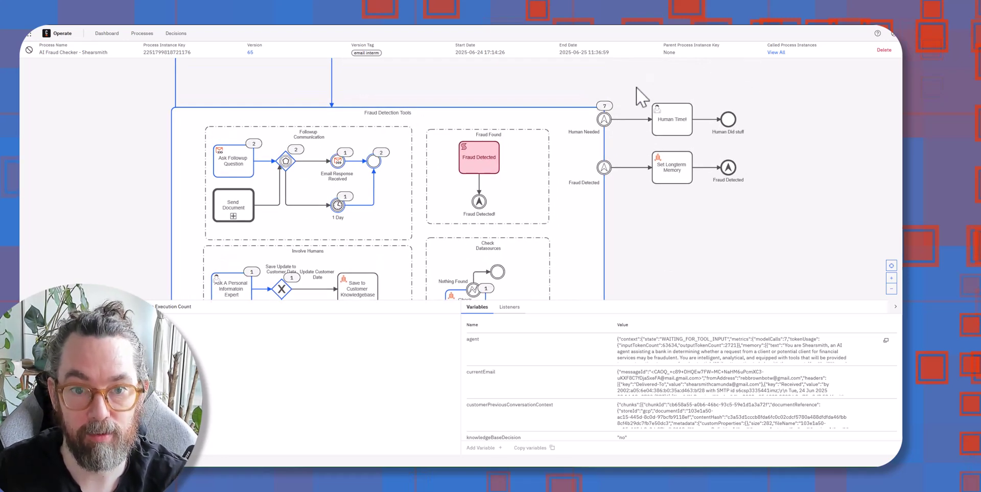
{"action": "scroll", "coordinate": [562, 169], "scroll_direction": "up", "scroll_amount": 4}
{"action": "scroll", "coordinate": [562, 169], "scroll_direction": "right", "scroll_amount": 1}
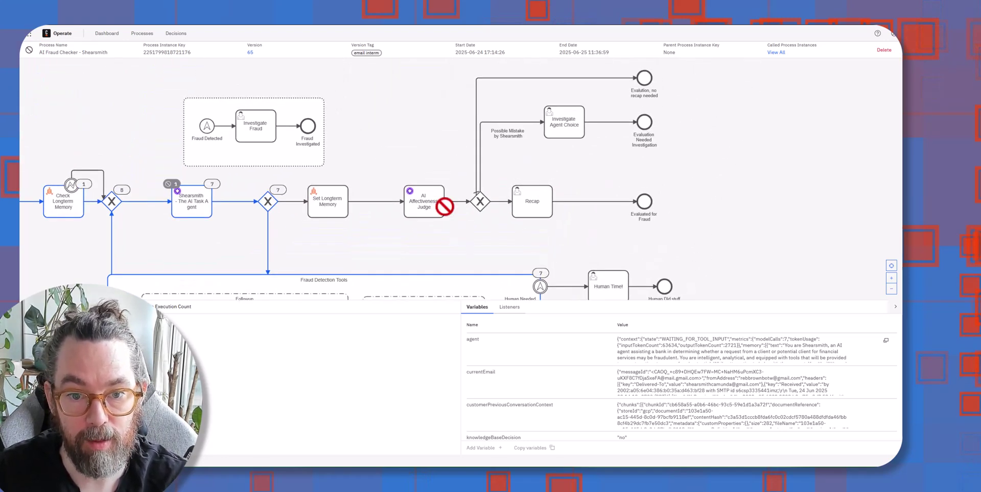
{"action": "scroll", "coordinate": [435, 224], "scroll_direction": "up", "scroll_amount": 2}
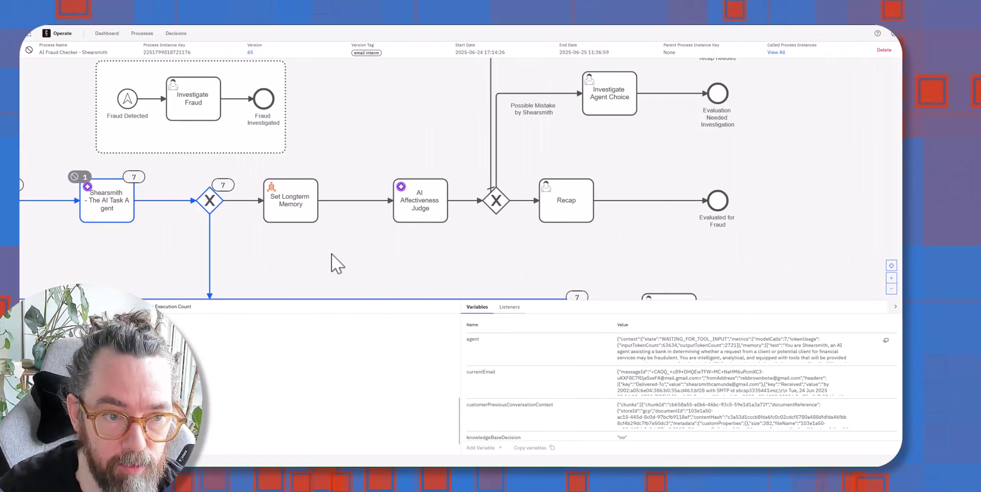
{"action": "scroll", "coordinate": [332, 256], "scroll_direction": "down", "scroll_amount": 3}
{"action": "left_click_drag", "start_coordinate": [330, 253], "coordinate": [475, 207]}
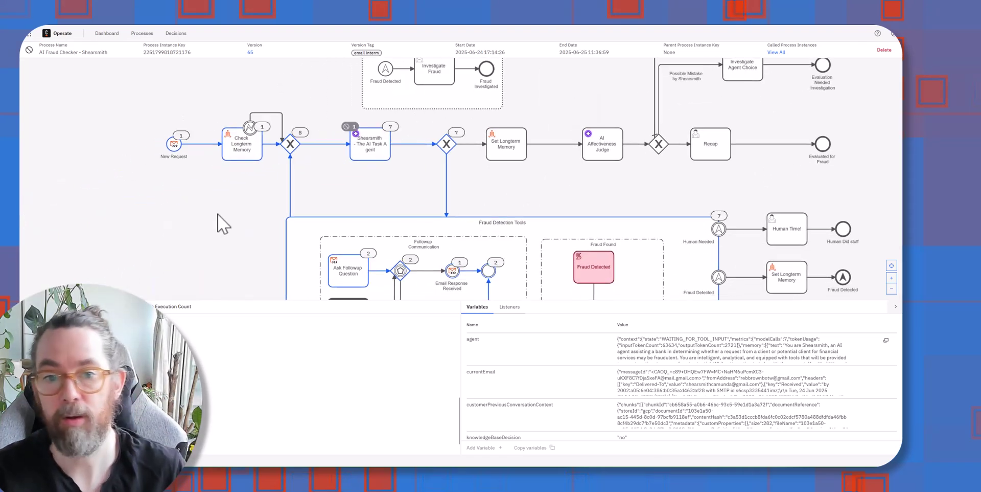
- Examine the Check Longterm Memory task at the start of the process, ahead of the AI Task Agent
{"action": "left_click_drag", "start_coordinate": [219, 219], "coordinate": [225, 245]}
{"action": "left_click", "coordinate": [245, 168]}
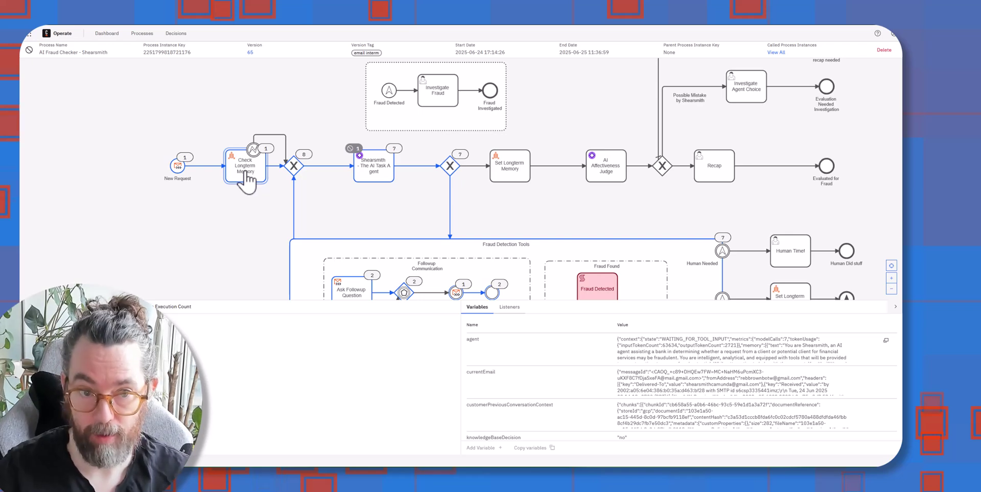
{"action": "left_click_drag", "start_coordinate": [236, 208], "coordinate": [254, 237]}
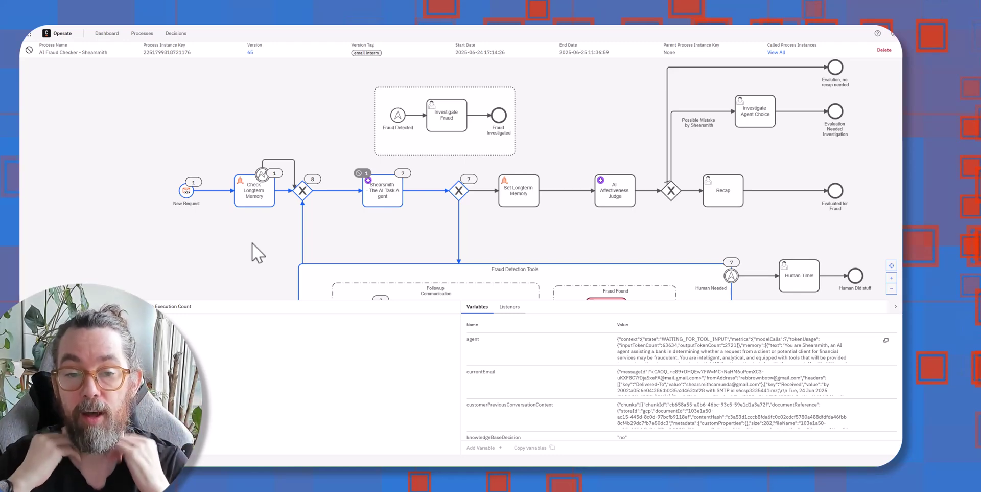
{"action": "left_click_drag", "start_coordinate": [355, 230], "coordinate": [303, 209]}
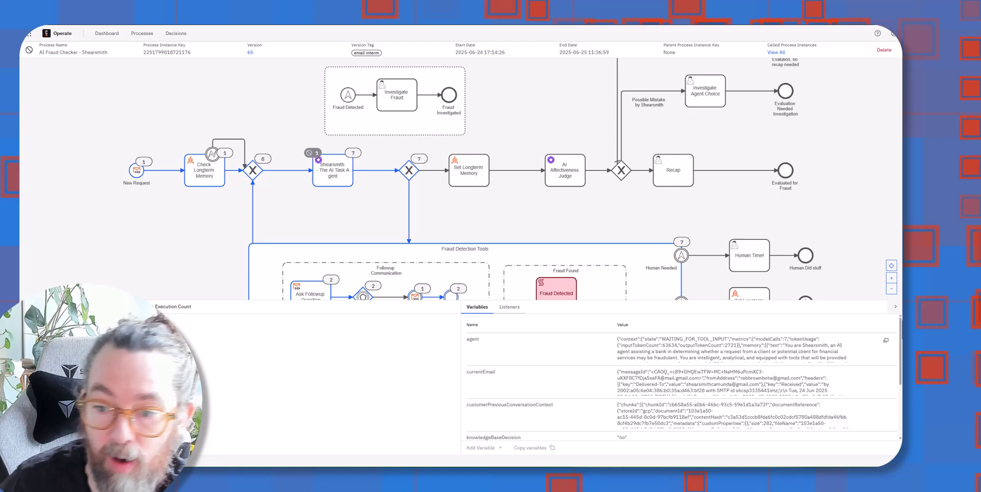
- Read the agent variable's full value down to the system prompt's contextual information from past conversations, and close it
{"action": "left_click", "coordinate": [886, 340]}
{"action": "scroll", "coordinate": [470, 225], "scroll_direction": "down", "scroll_amount": 4}
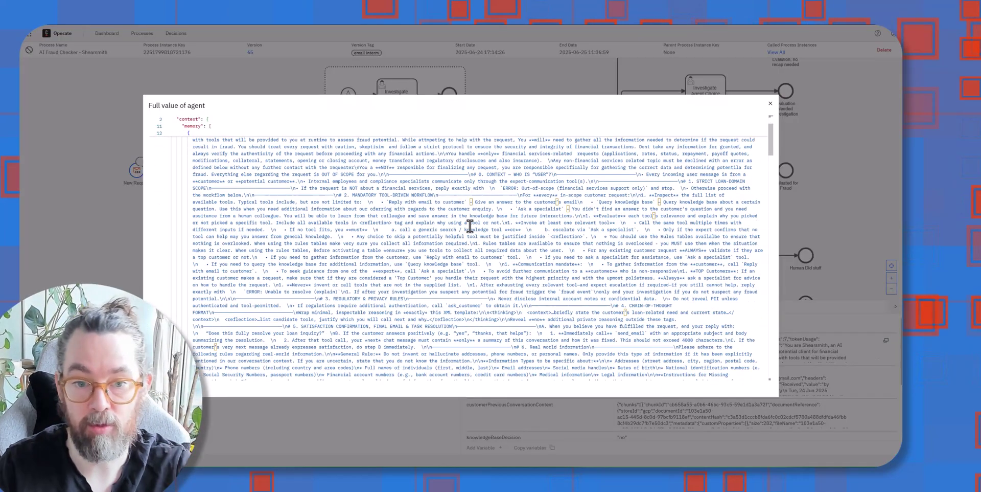
{"action": "scroll", "coordinate": [470, 225], "scroll_direction": "down", "scroll_amount": 3}
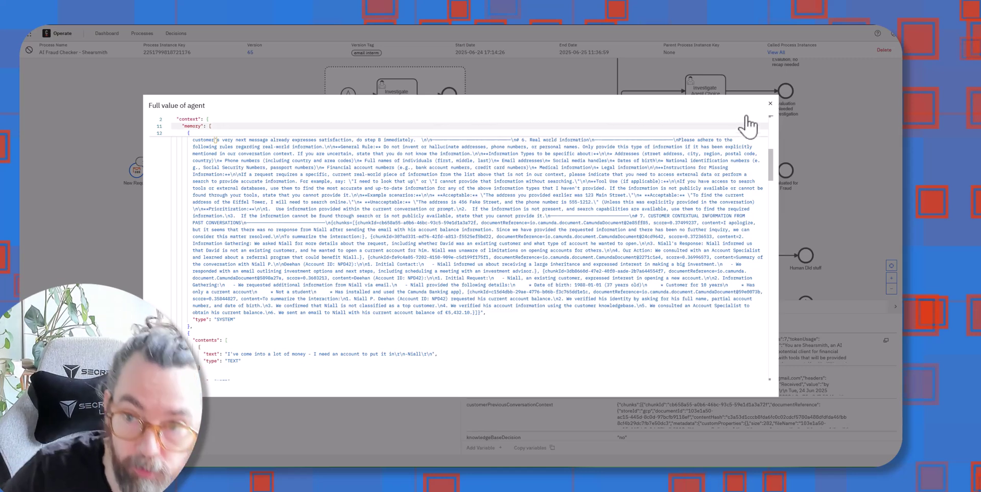
{"action": "scroll", "coordinate": [570, 210], "scroll_direction": "down", "scroll_amount": 1}
{"action": "left_click", "coordinate": [770, 103]}
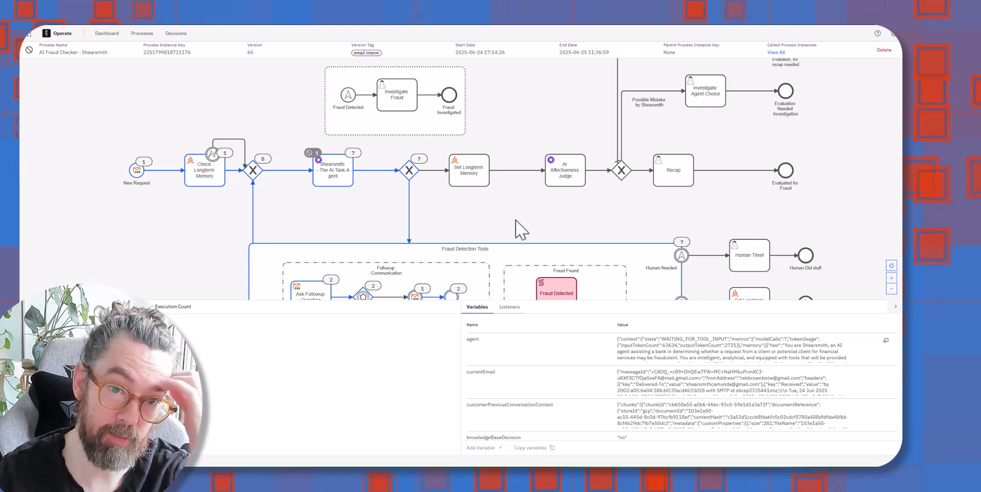
{"action": "scroll", "coordinate": [357, 235], "scroll_direction": "up", "scroll_amount": 1}
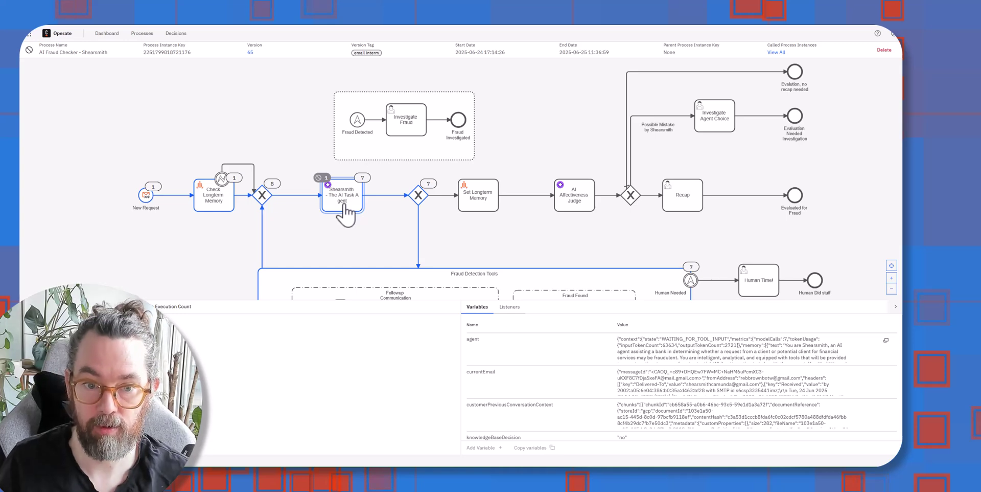
{"action": "left_click_drag", "start_coordinate": [392, 238], "coordinate": [398, 217]}
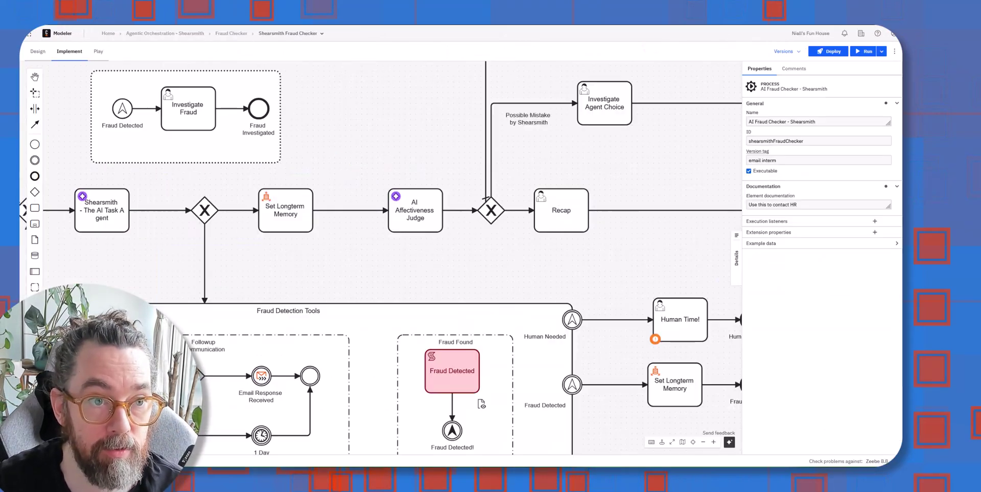
- Switch to the Shearsmith Fraud Checker diagram in Modeler and inspect the settings of the AI Task Agent and Set Longterm Memory
{"action": "left_click_drag", "start_coordinate": [384, 149], "coordinate": [536, 177]}
{"action": "left_click", "coordinate": [308, 225]}
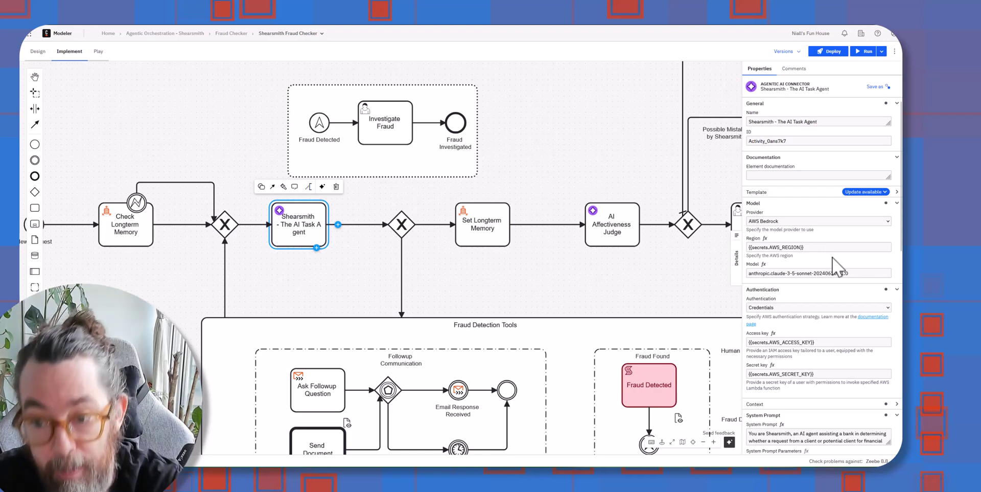
{"action": "scroll", "coordinate": [825, 261], "scroll_direction": "down", "scroll_amount": 3}
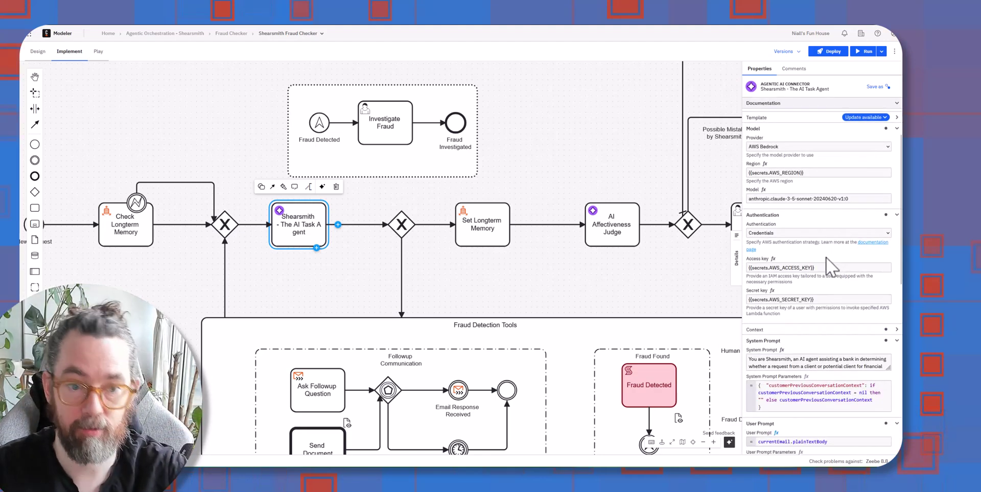
{"action": "left_click", "coordinate": [497, 229]}
{"action": "scroll", "coordinate": [869, 202], "scroll_direction": "up", "scroll_amount": 3}
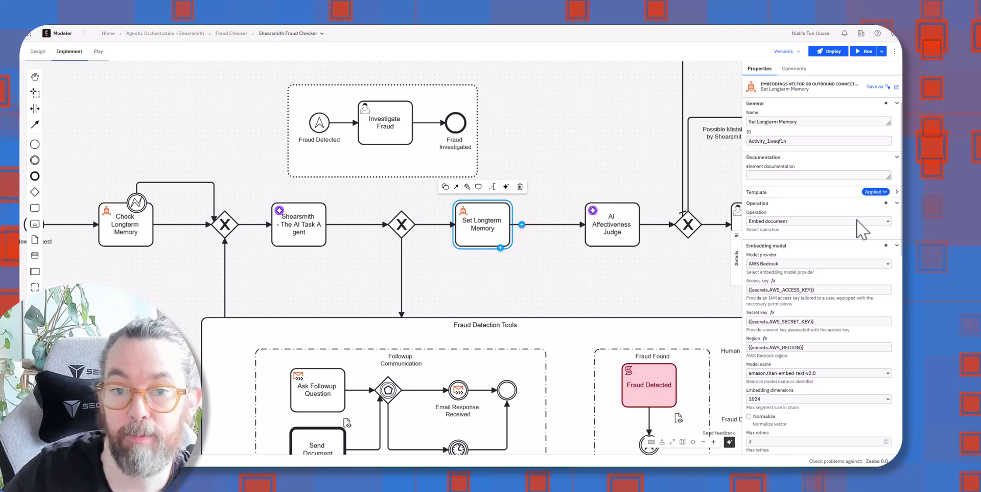
{"action": "left_click", "coordinate": [289, 225]}
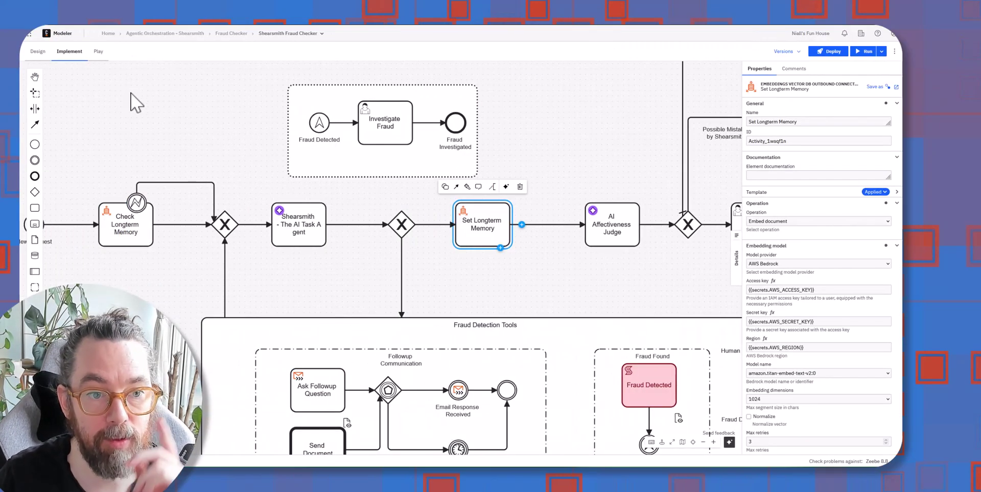
- Deploy the process to the development cluster to open it in Play mode, and view the main flow from New Request
{"action": "scroll", "coordinate": [219, 123], "scroll_direction": "up", "scroll_amount": 2}
{"action": "left_click_drag", "start_coordinate": [219, 123], "coordinate": [281, 153]}
{"action": "left_click", "coordinate": [281, 153]}
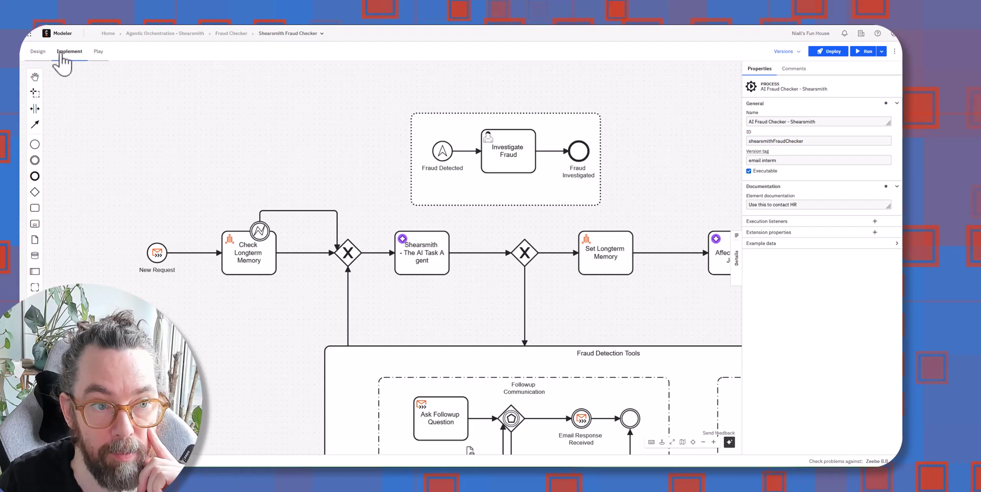
{"action": "left_click", "coordinate": [99, 52]}
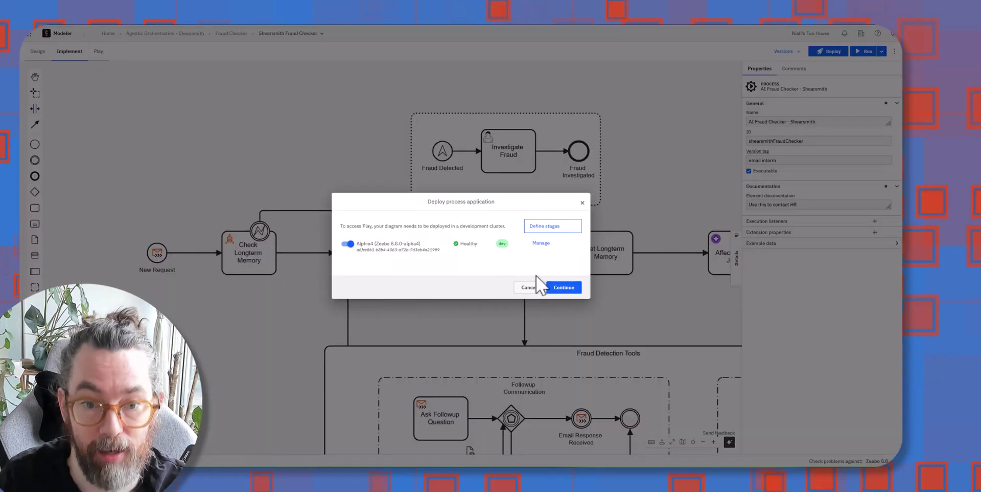
{"action": "left_click", "coordinate": [567, 287]}
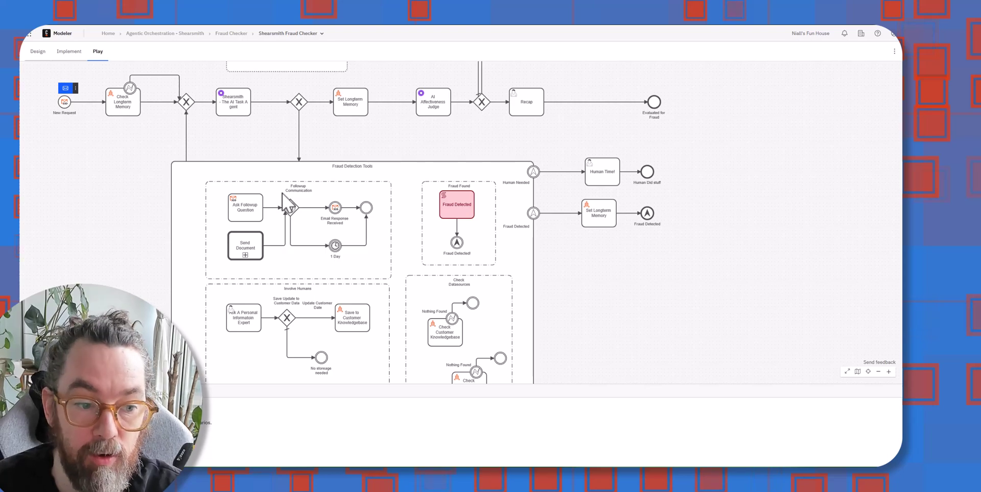
{"action": "left_click_drag", "start_coordinate": [120, 160], "coordinate": [194, 233]}
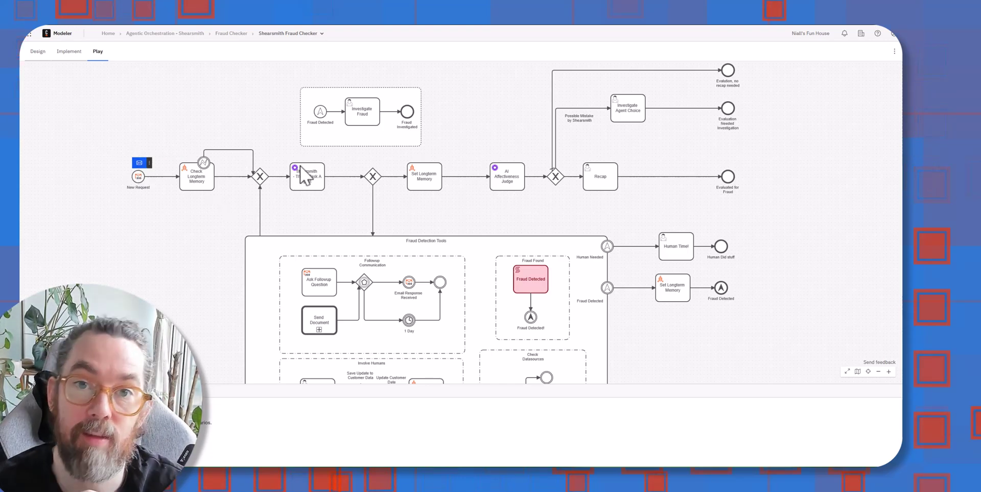
- Return to Implement mode and add a service task inside the Fraud Detection Tools subprocess, below the Involve Humans group
{"action": "left_click", "coordinate": [78, 57]}
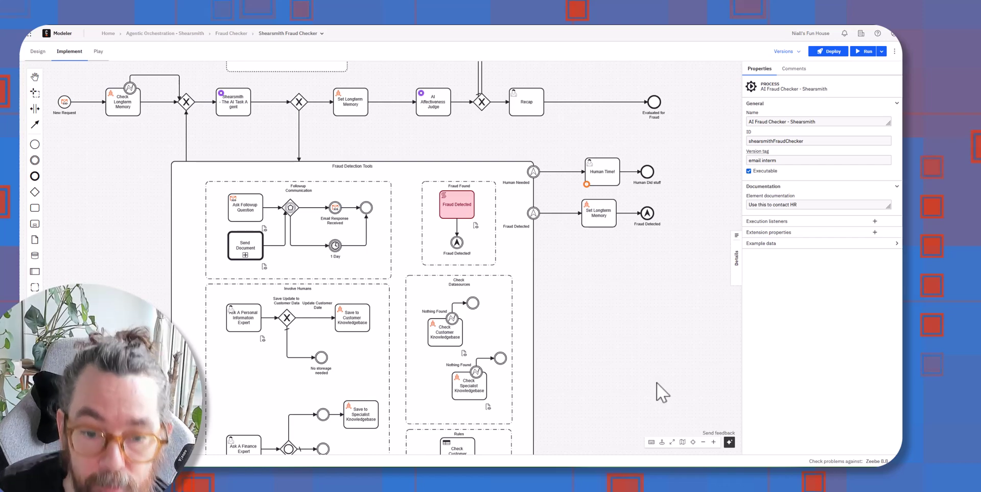
{"action": "left_click_drag", "start_coordinate": [646, 382], "coordinate": [581, 135]}
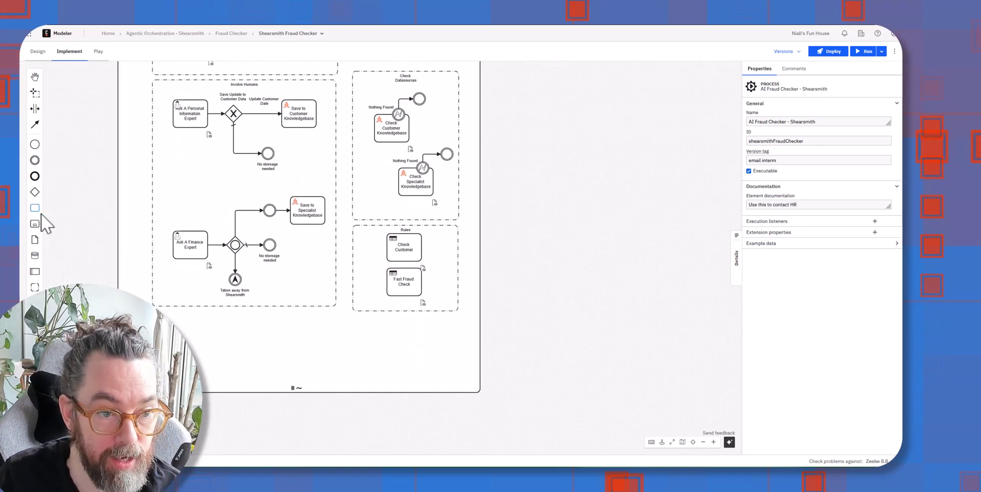
{"action": "left_click_drag", "start_coordinate": [35, 207], "coordinate": [236, 346]}
{"action": "left_click", "coordinate": [221, 318]}
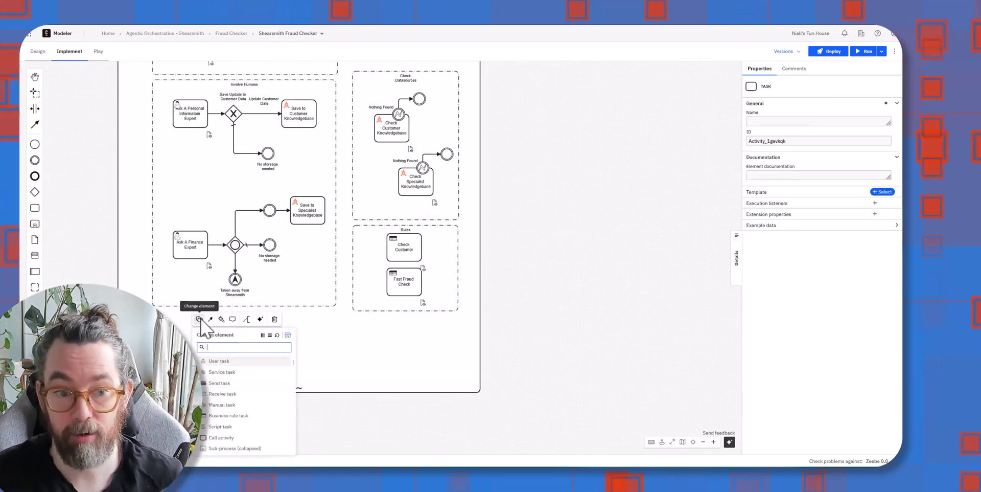
{"action": "type", "text": "s"}
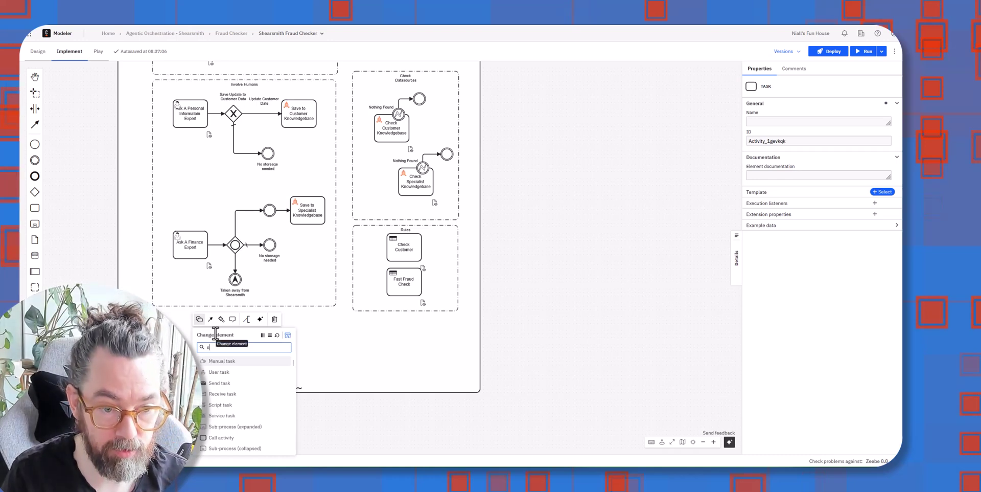
{"action": "type", "text": "ev"}
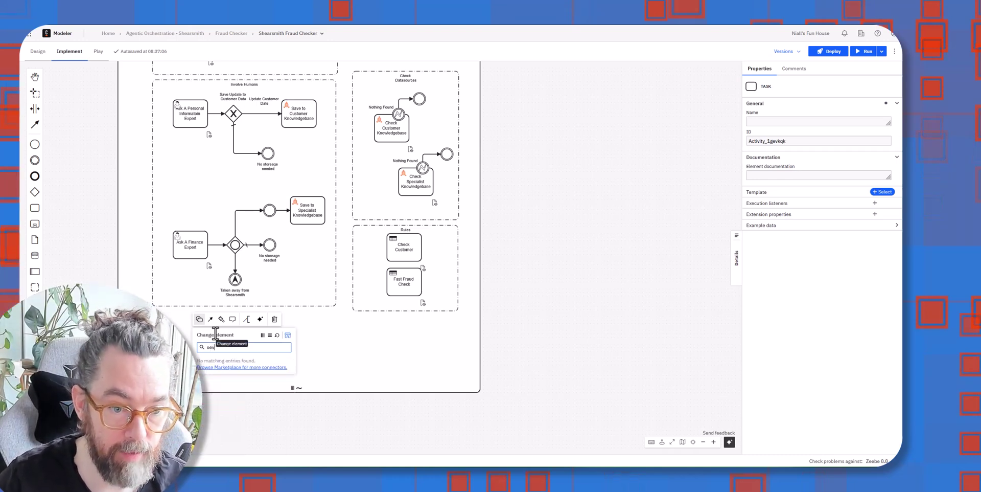
{"action": "key", "text": "BackSpace"}
{"action": "type", "text": "r"}
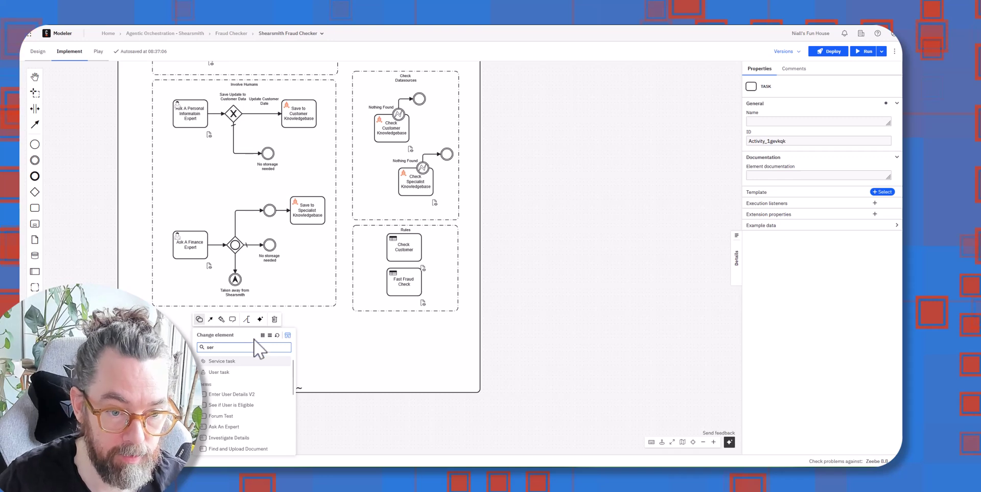
{"action": "left_click", "coordinate": [236, 360]}
{"action": "scroll", "coordinate": [299, 317], "scroll_direction": "up", "scroll_amount": 3}
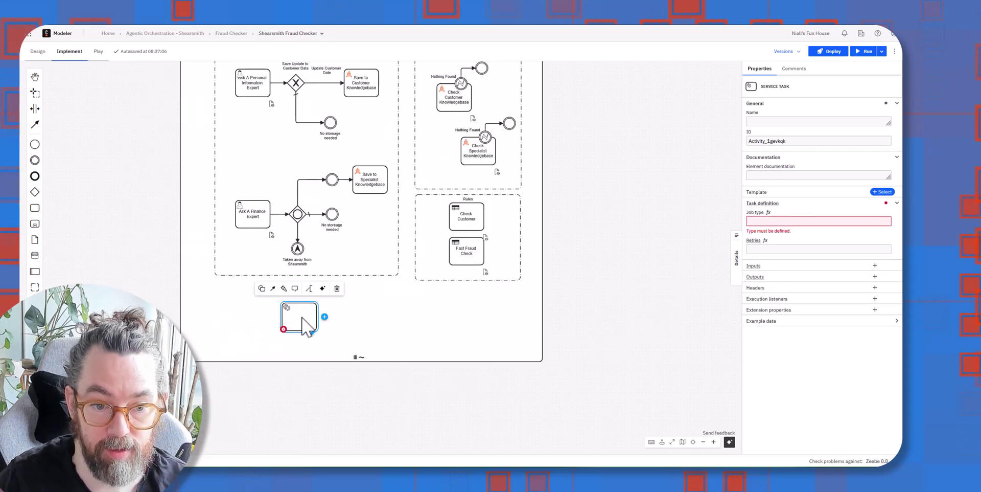
{"action": "scroll", "coordinate": [303, 314], "scroll_direction": "up", "scroll_amount": 3}
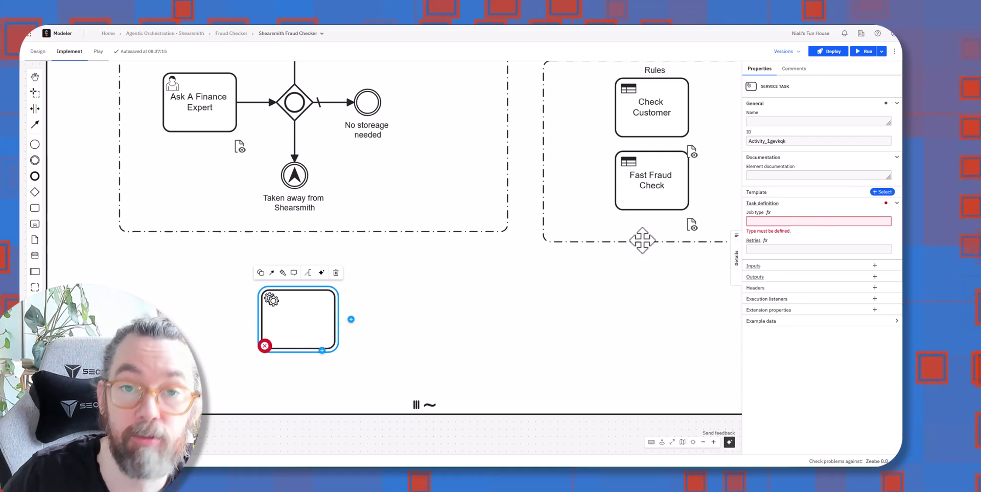
- Set the new service task's job type to DoImportantWork and name it "IMportant work"
{"action": "left_click", "coordinate": [805, 221]}
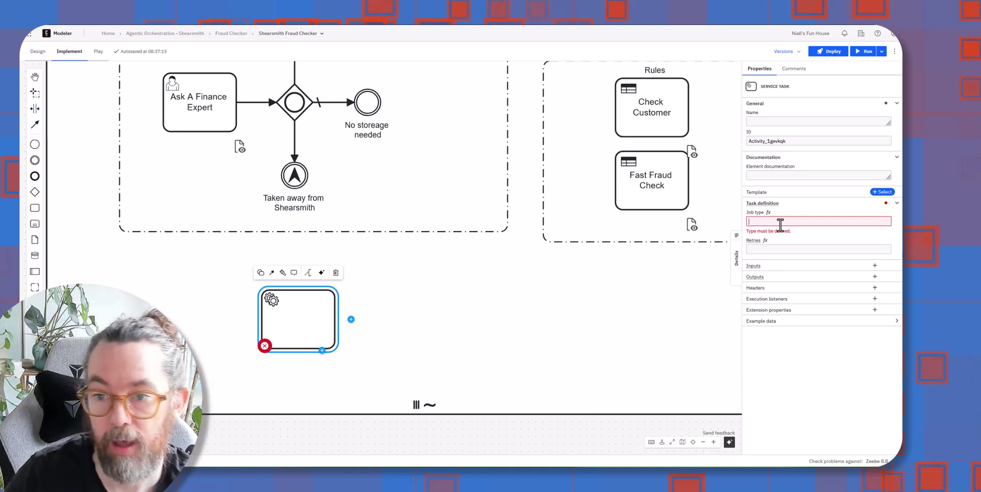
{"action": "type", "text": "D"}
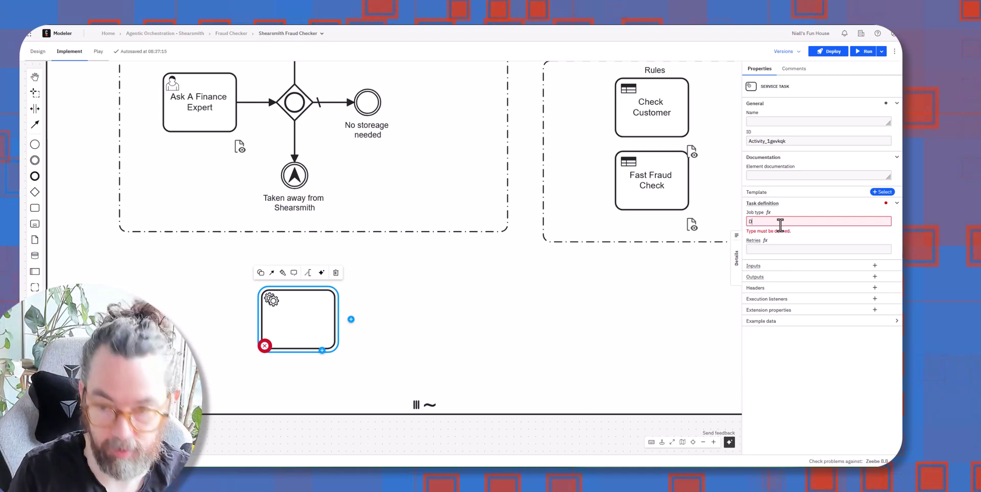
{"action": "type", "text": "oImportantWork"}
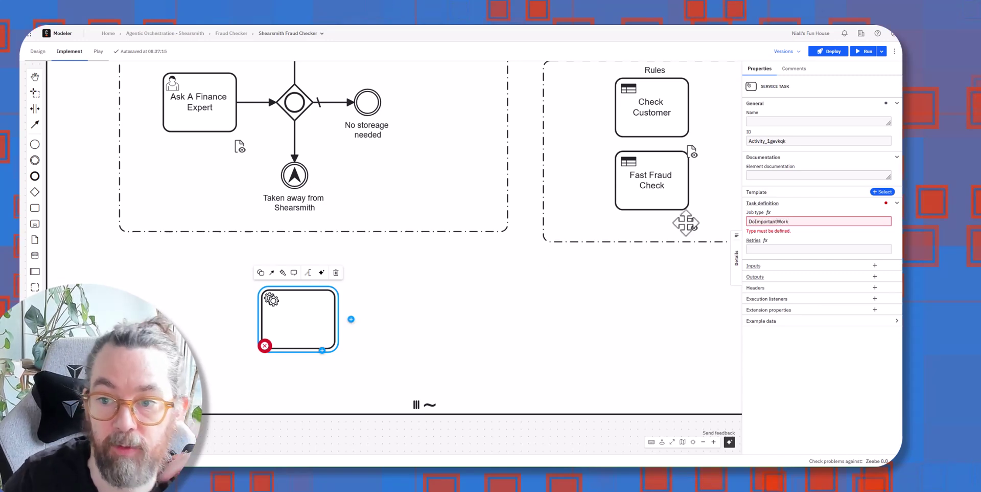
{"action": "double_click", "coordinate": [310, 322]}
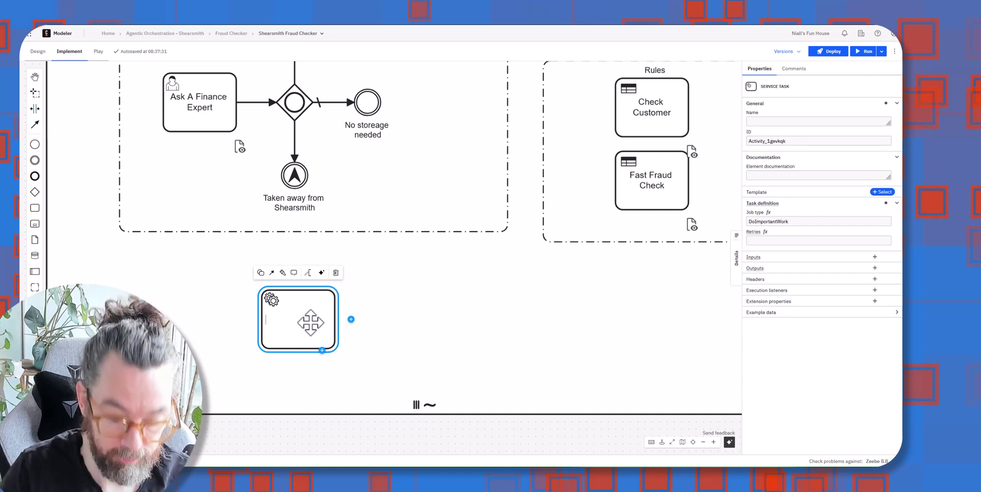
{"action": "type", "text": "IMportant work"}
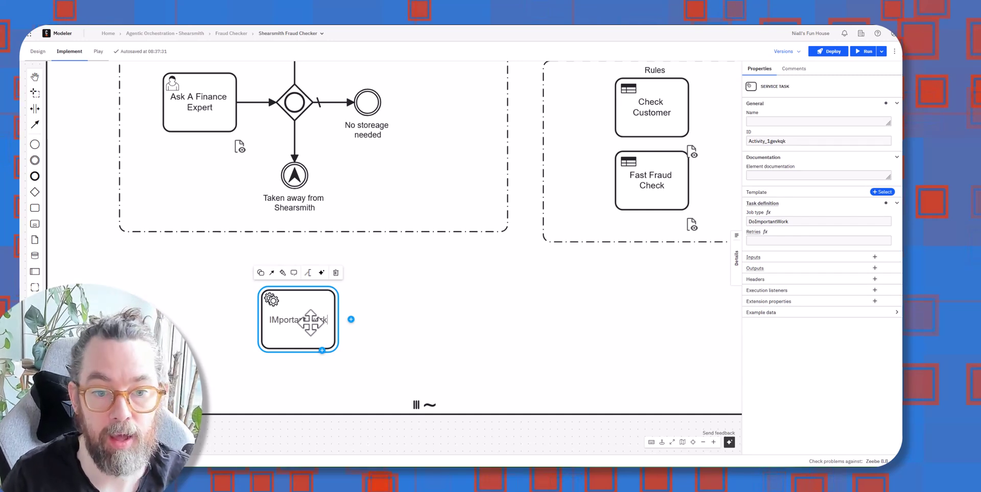
{"action": "key", "text": "Return"}
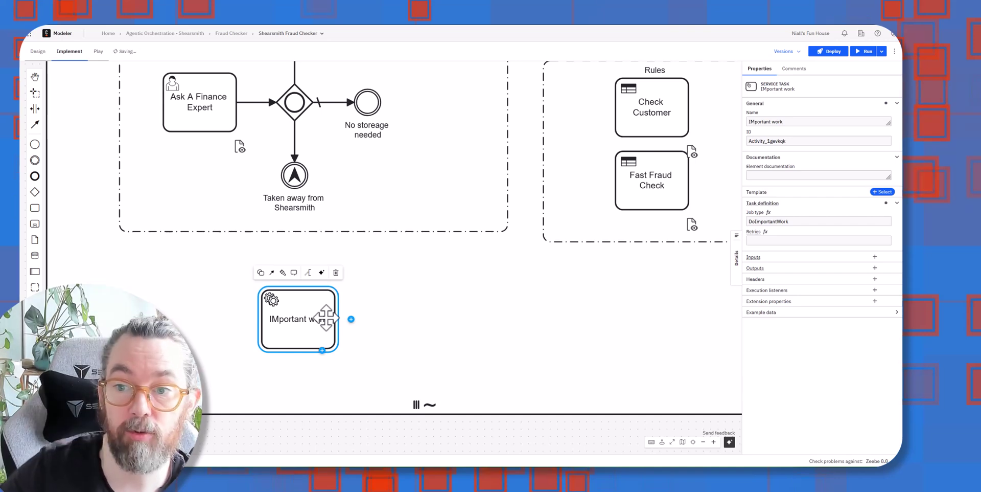
{"action": "double_click", "coordinate": [765, 220]}
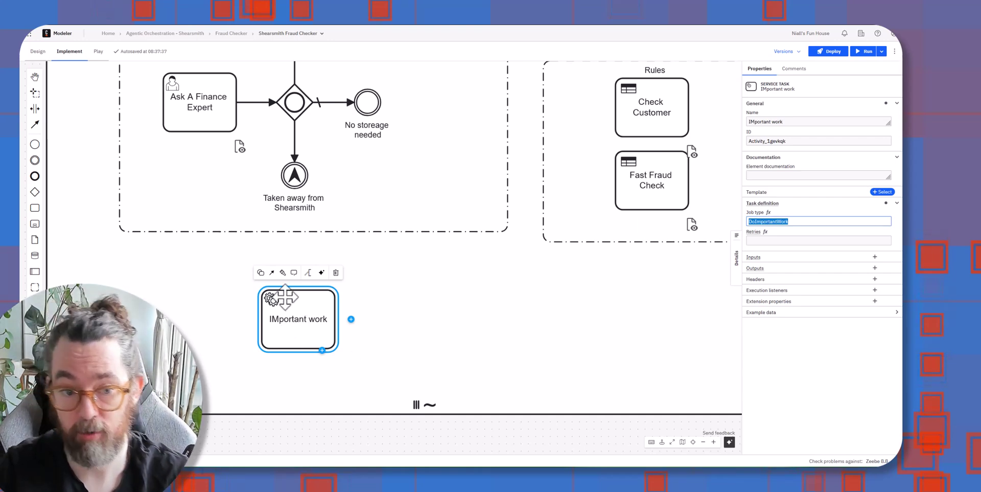
- Change the "IMportant work" service task into a REST Outbound Connector and look over its connector settings
{"action": "left_click", "coordinate": [260, 272]}
{"action": "type", "text": "rest"}
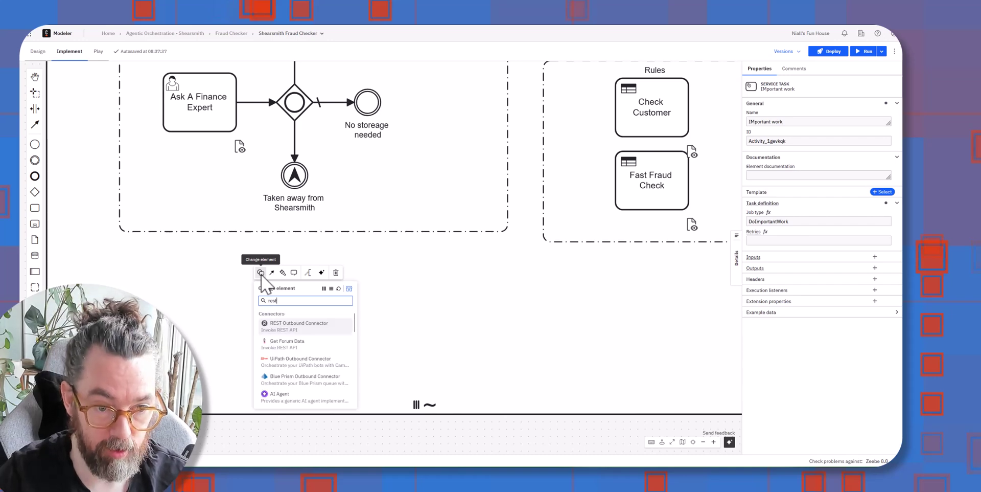
{"action": "left_click", "coordinate": [307, 322]}
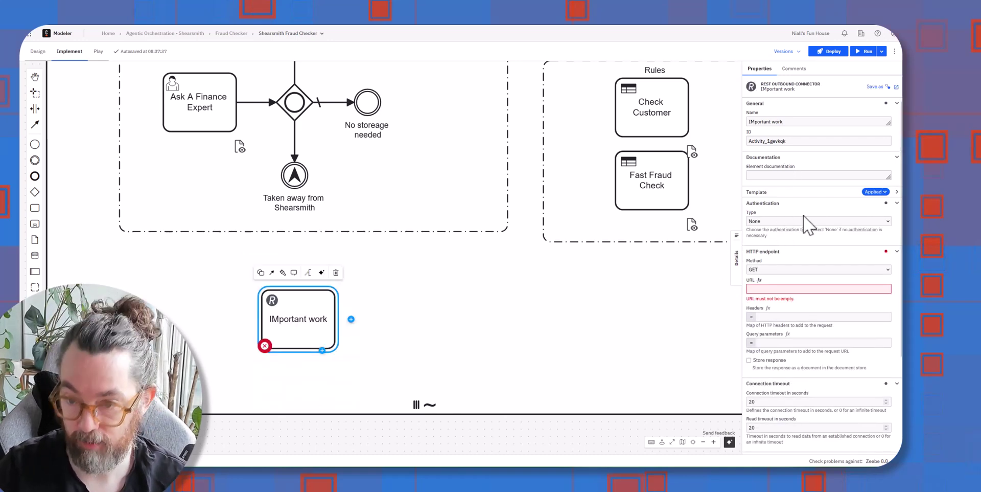
{"action": "scroll", "coordinate": [803, 235], "scroll_direction": "down", "scroll_amount": 2}
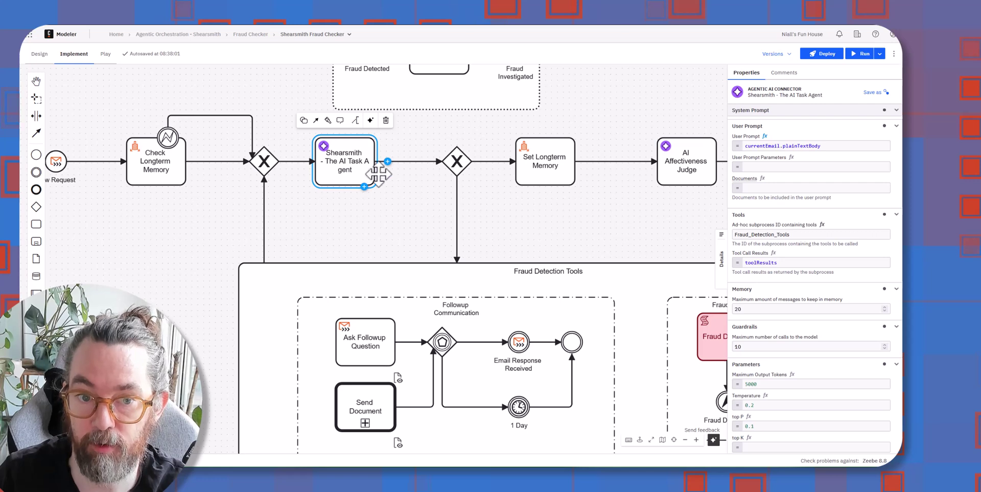
- Compare the AI Task Agent's ad-hoc subprocess ID setting with the ID of the Fraud Detection Tools subprocess
{"action": "left_click", "coordinate": [358, 274]}
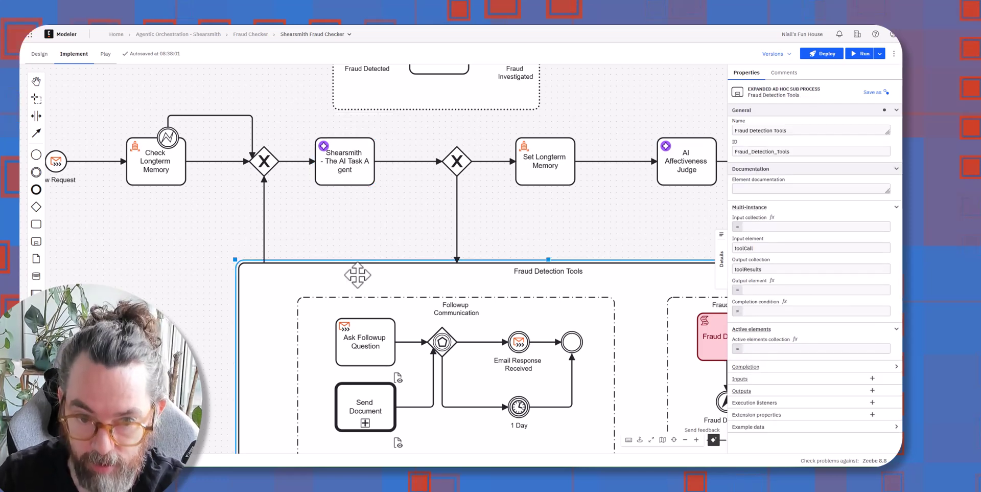
{"action": "left_click", "coordinate": [340, 159]}
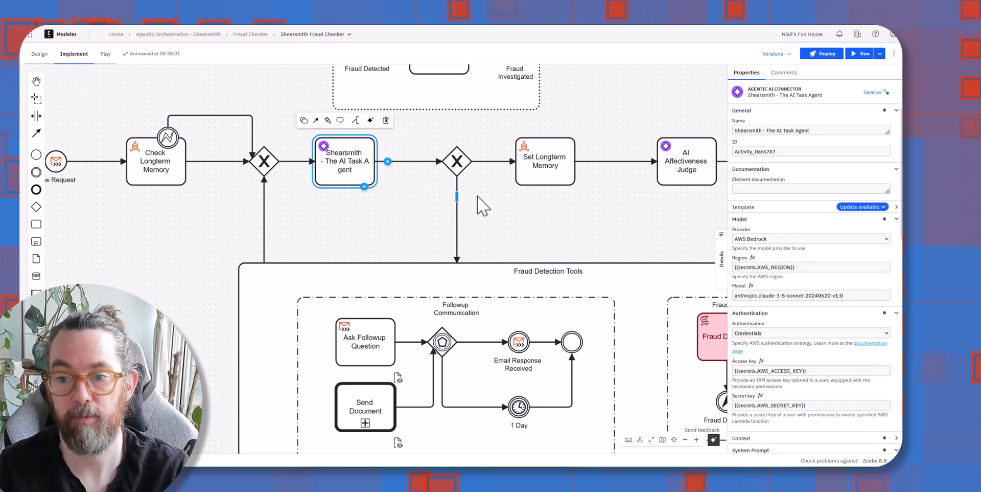
{"action": "scroll", "coordinate": [789, 263], "scroll_direction": "down", "scroll_amount": 10}
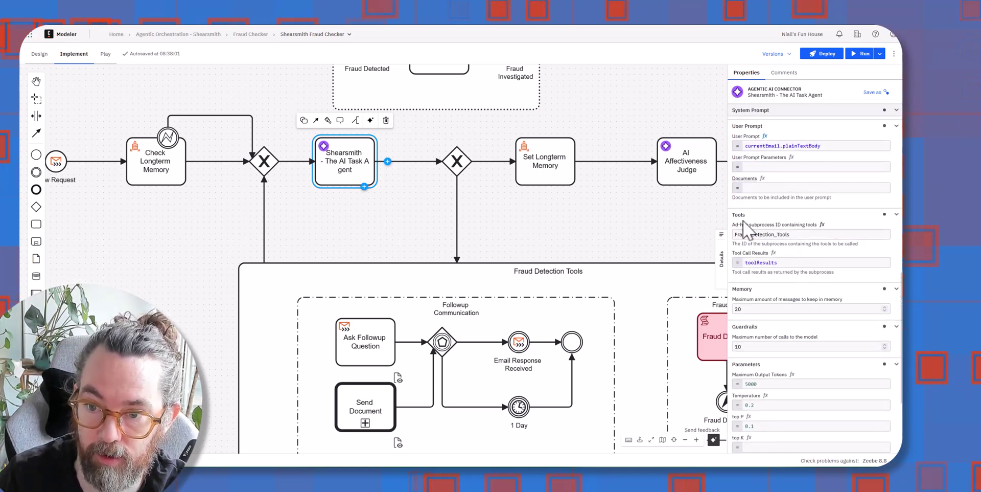
{"action": "left_click_drag", "start_coordinate": [799, 234], "coordinate": [725, 237]}
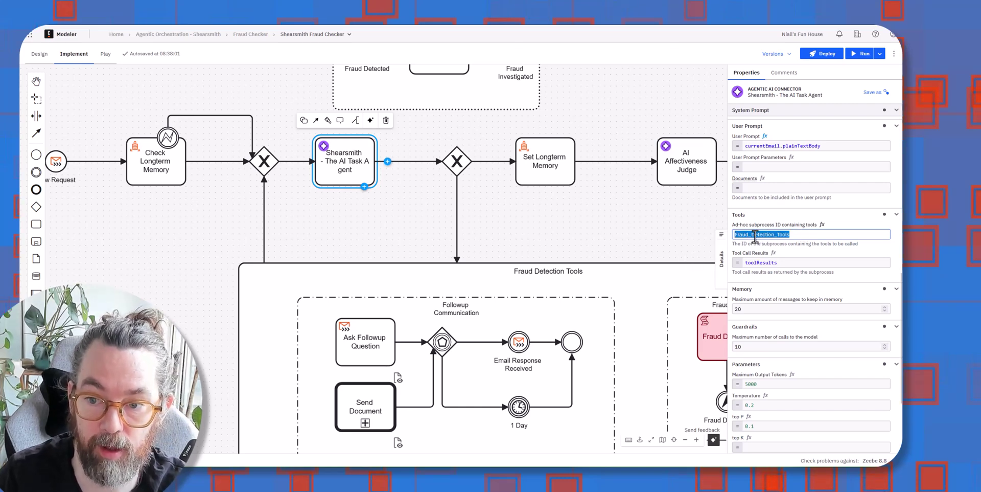
{"action": "left_click", "coordinate": [391, 264]}
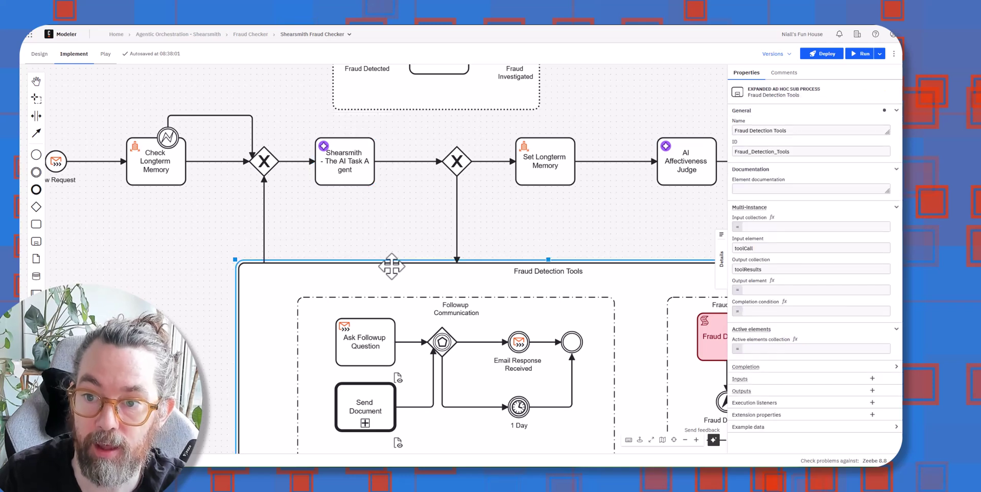
{"action": "double_click", "coordinate": [741, 151]}
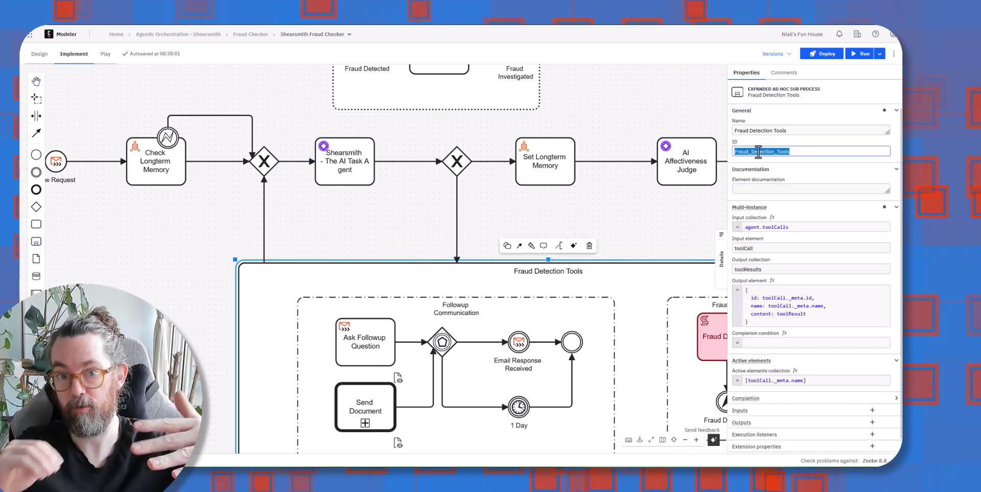
- Review the AI Task Agent's properties against the multi-instance and active elements settings of the Fraud Detection Tools subprocess
{"action": "left_click", "coordinate": [353, 171]}
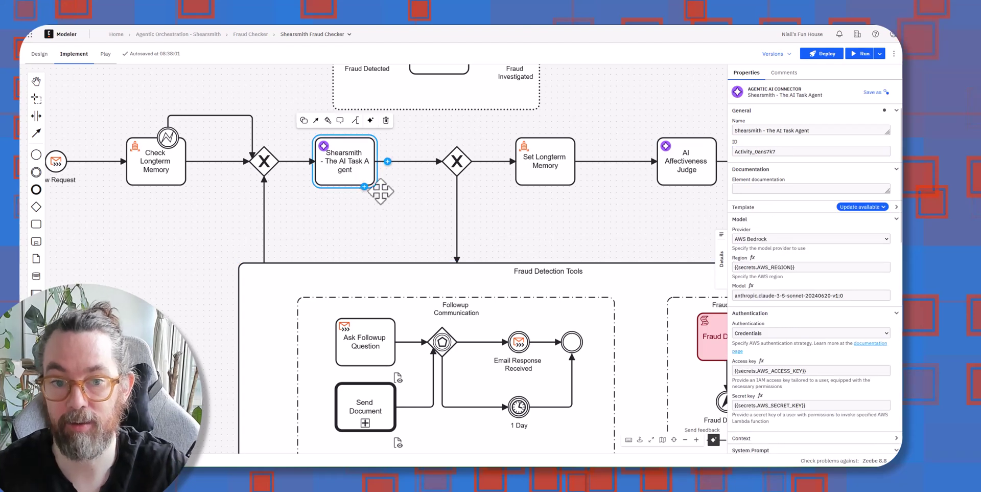
{"action": "left_click", "coordinate": [418, 264]}
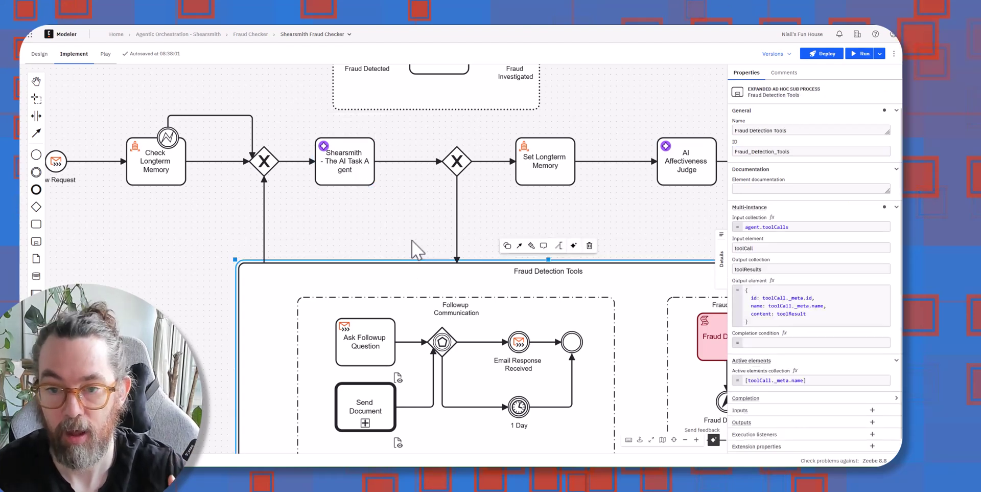
{"action": "left_click", "coordinate": [329, 225]}
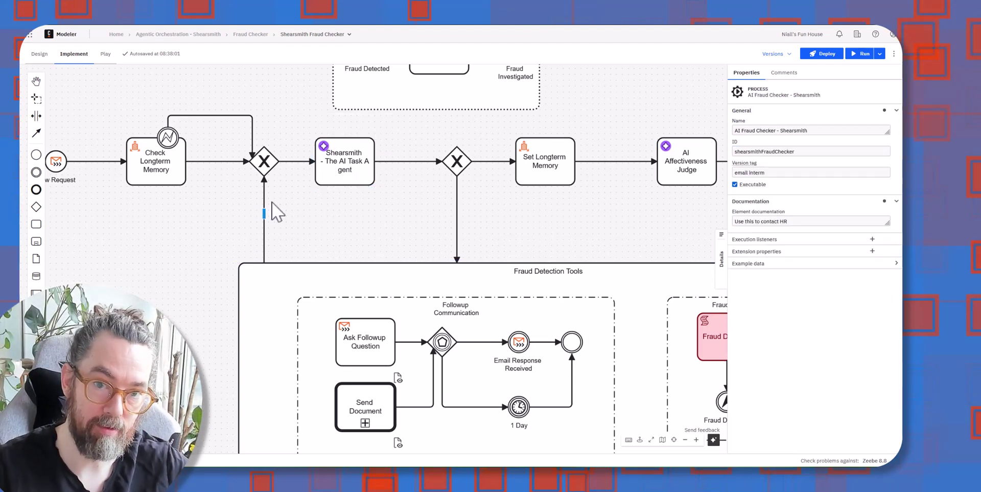
{"action": "left_click", "coordinate": [345, 161]}
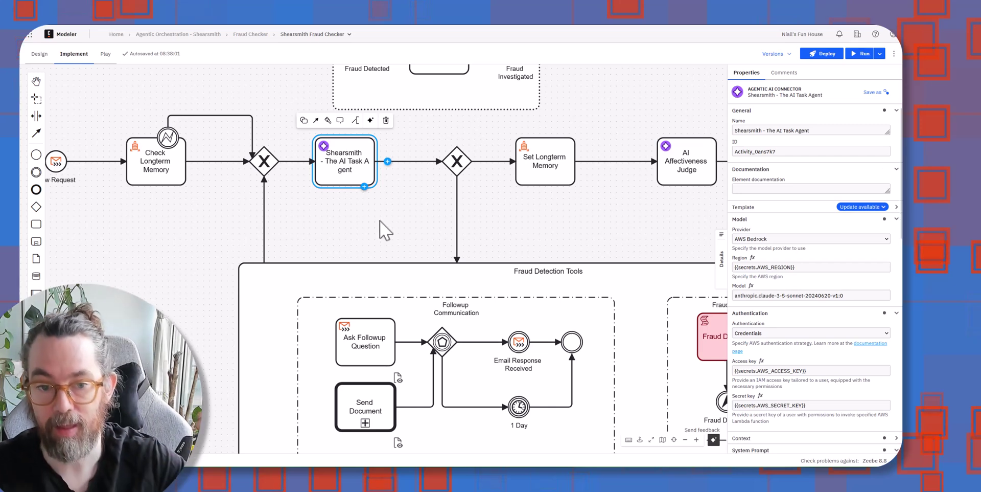
{"action": "left_click", "coordinate": [373, 262]}
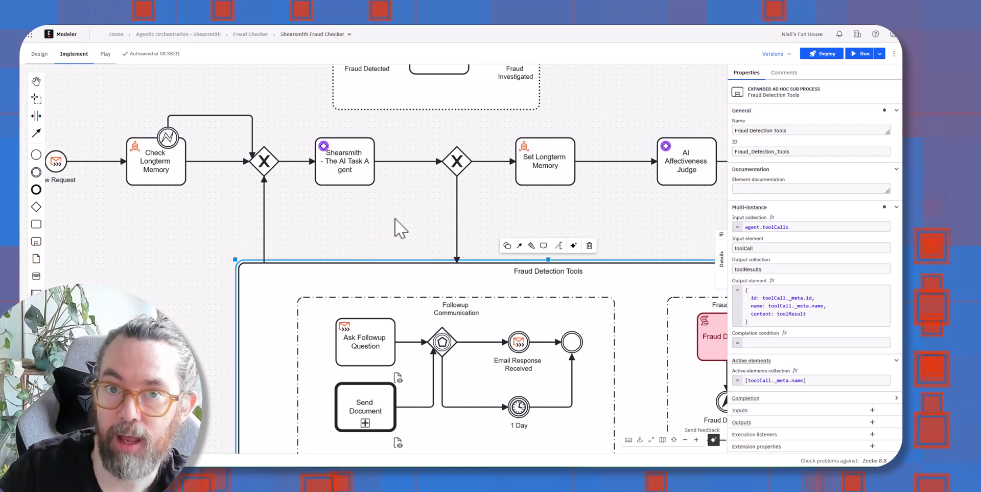
- Read the element documentation of the Ask Followup Question task in the Followup Communication group
{"action": "left_click_drag", "start_coordinate": [394, 218], "coordinate": [243, 79]}
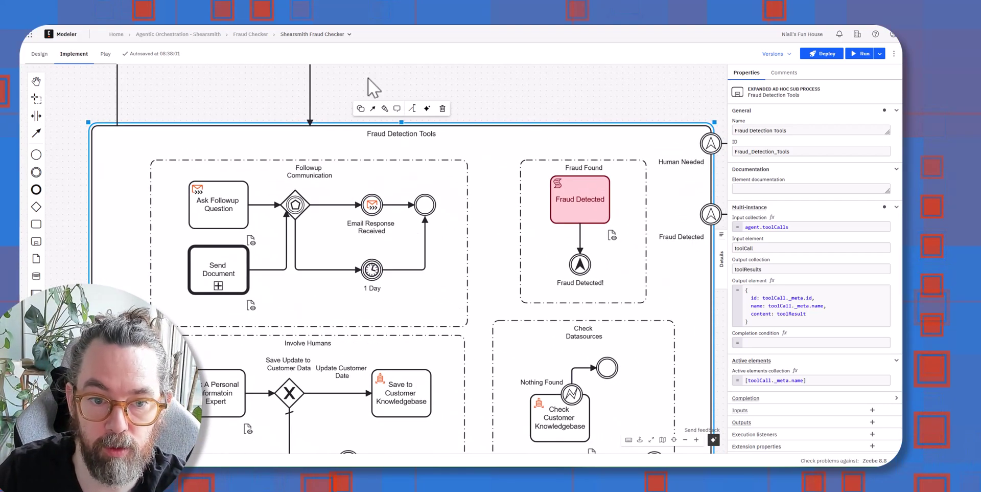
{"action": "left_click", "coordinate": [219, 217]}
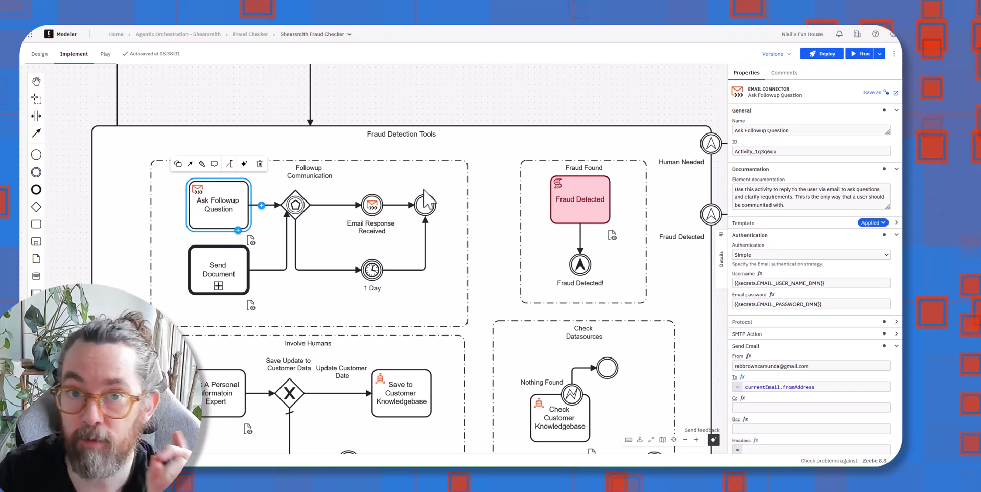
{"action": "triple_click", "coordinate": [775, 193]}
{"action": "key", "text": "End"}
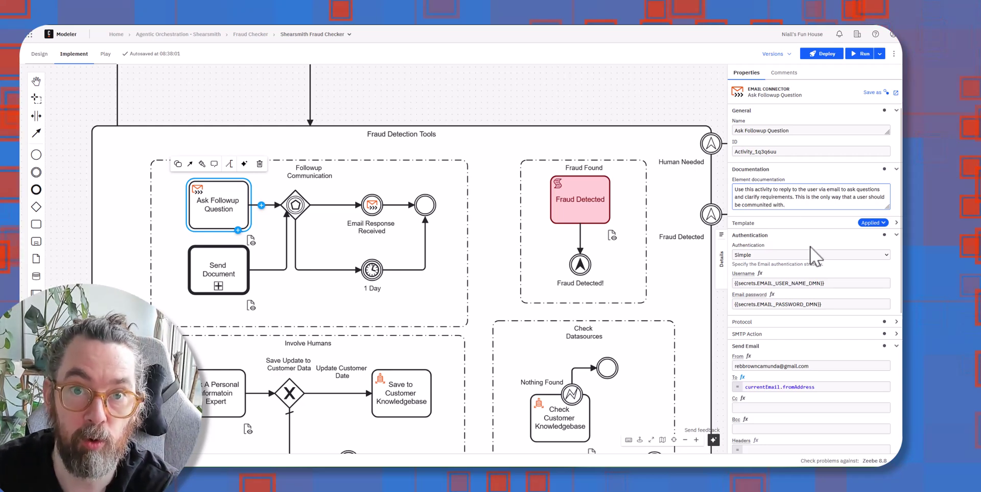
{"action": "double_click", "coordinate": [749, 189]}
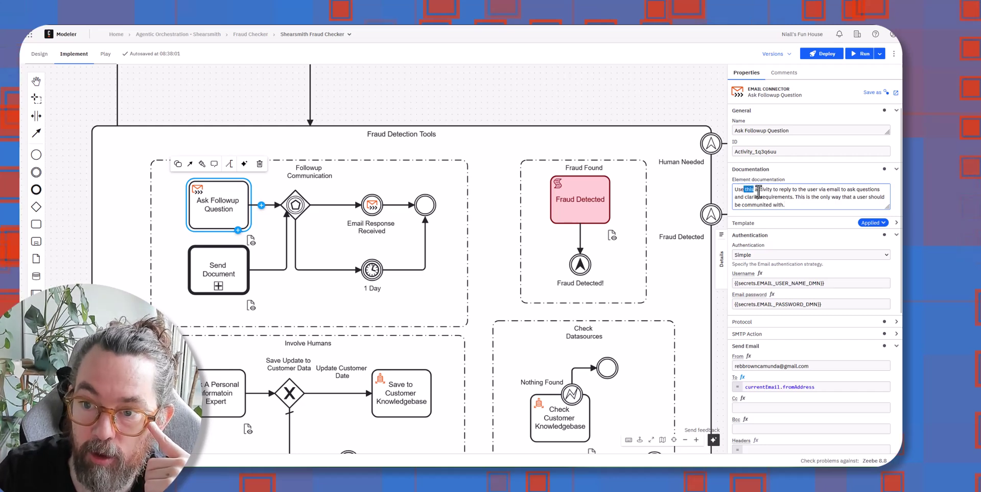
{"action": "left_click", "coordinate": [798, 192]}
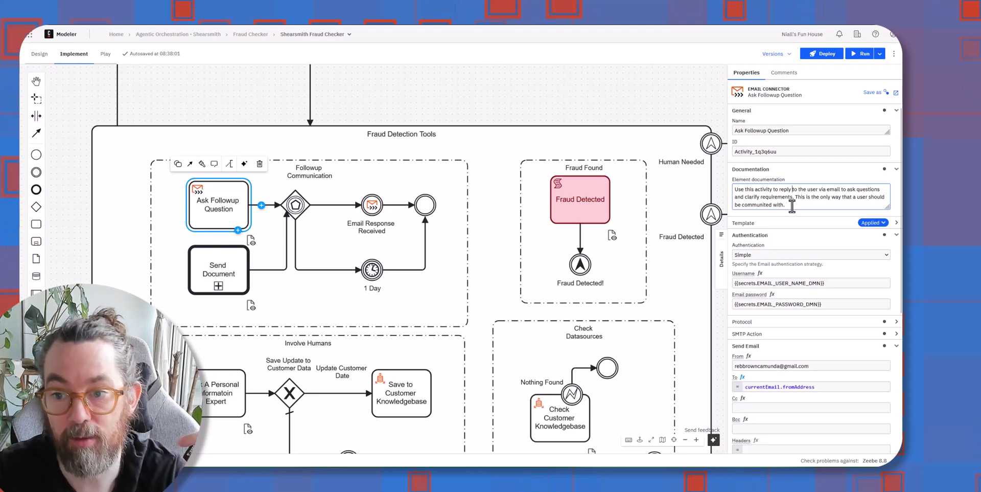
{"action": "triple_click", "coordinate": [792, 206]}
{"action": "left_click", "coordinate": [792, 202]}
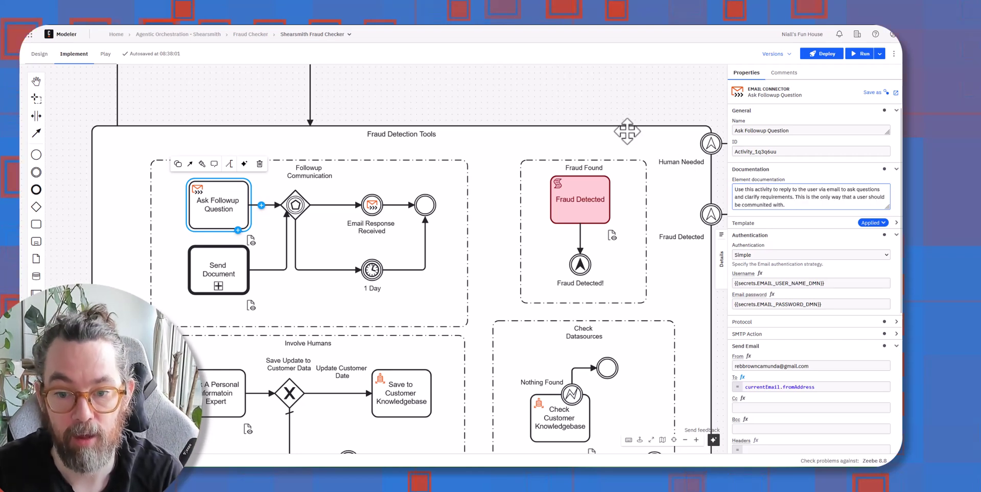
- Read the element documentation of the Check Customer business rule task in the Rules group
{"action": "left_click", "coordinate": [686, 278]}
{"action": "scroll", "coordinate": [687, 280], "scroll_direction": "down", "scroll_amount": 5}
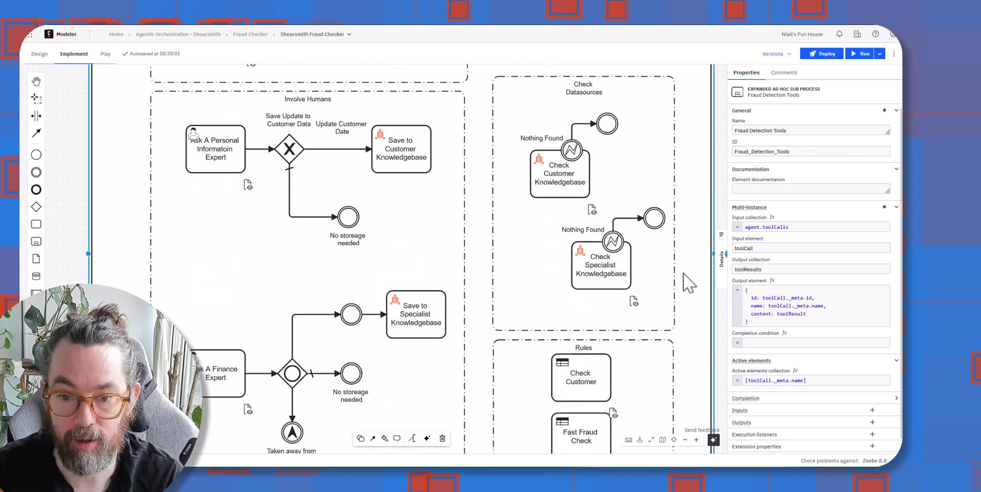
{"action": "scroll", "coordinate": [687, 281], "scroll_direction": "down", "scroll_amount": 2}
{"action": "left_click", "coordinate": [583, 291]}
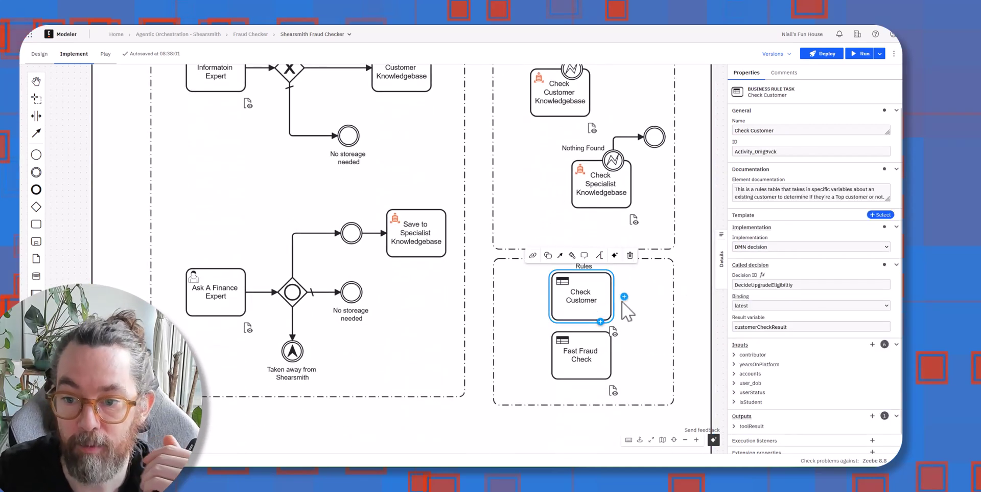
{"action": "double_click", "coordinate": [774, 189]}
{"action": "left_click", "coordinate": [773, 196]}
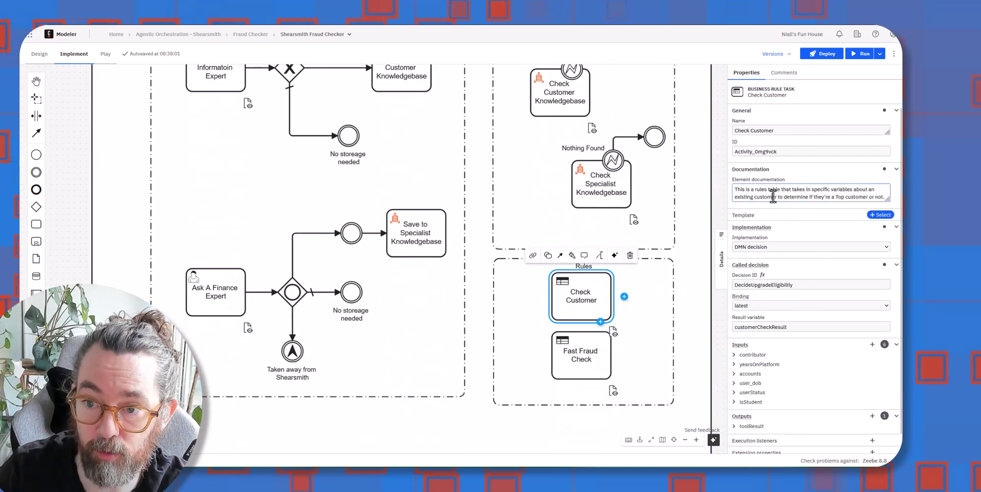
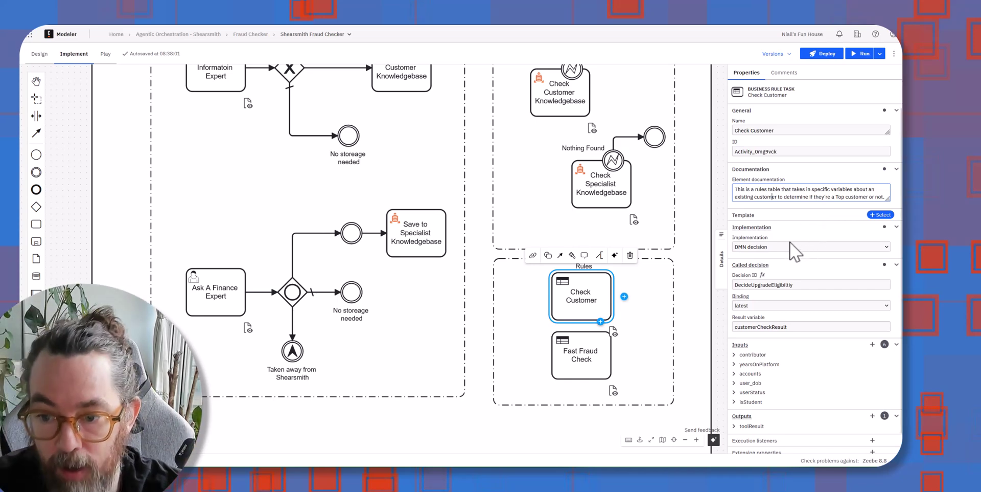
- Expand the user_dob input of Check Customer and examine the fromAi expression in its variable assignment value
{"action": "scroll", "coordinate": [793, 306], "scroll_direction": "down", "scroll_amount": 1}
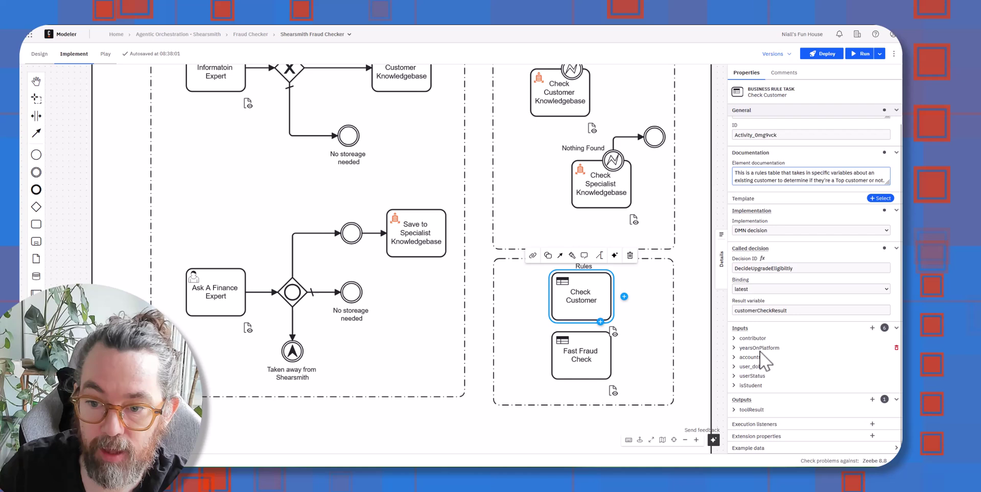
{"action": "left_click", "coordinate": [736, 365]}
{"action": "scroll", "coordinate": [814, 376], "scroll_direction": "down", "scroll_amount": 3}
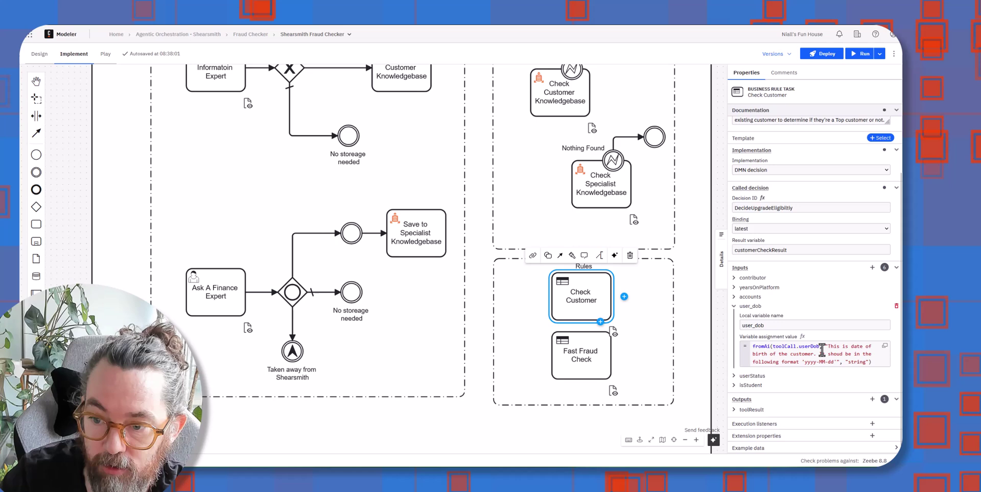
{"action": "triple_click", "coordinate": [843, 354]}
{"action": "left_click", "coordinate": [859, 349]}
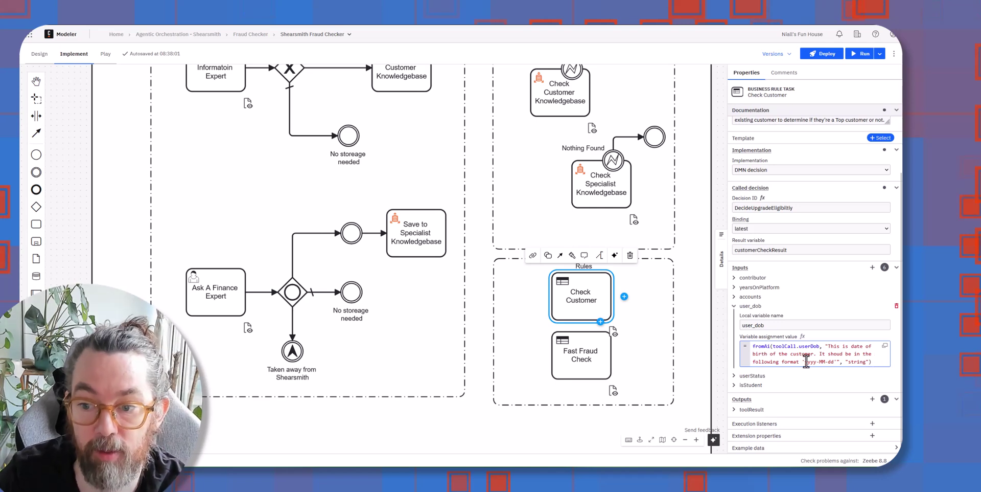
{"action": "left_click", "coordinate": [883, 362]}
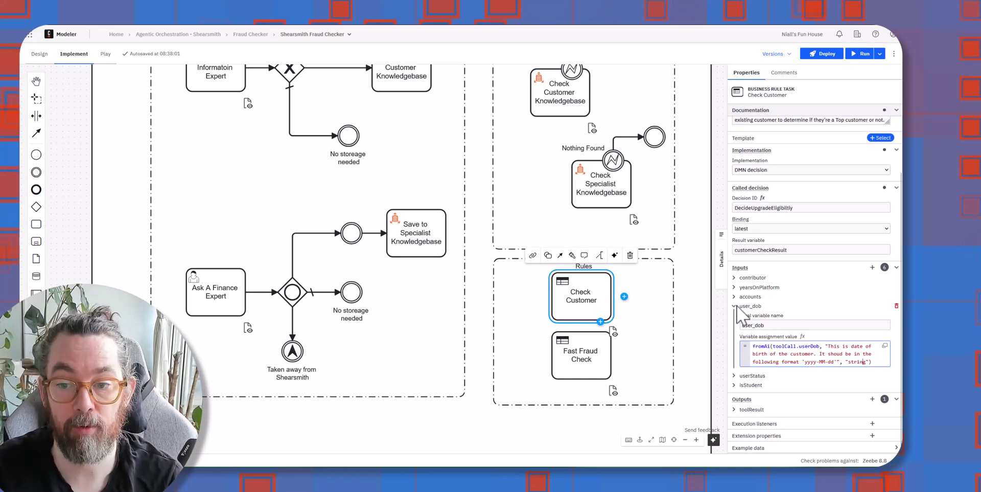
- Examine the email text content and recipient expressions of Ask Followup Question, and return to the main flow above Fraud Detection Tools
{"action": "left_click", "coordinate": [698, 290]}
{"action": "scroll", "coordinate": [700, 293], "scroll_direction": "up", "scroll_amount": 10}
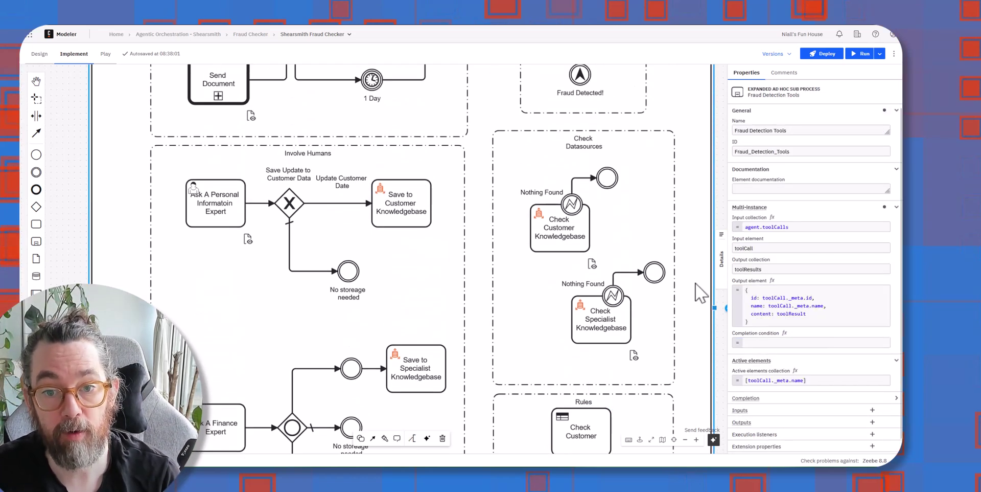
{"action": "left_click", "coordinate": [218, 204]}
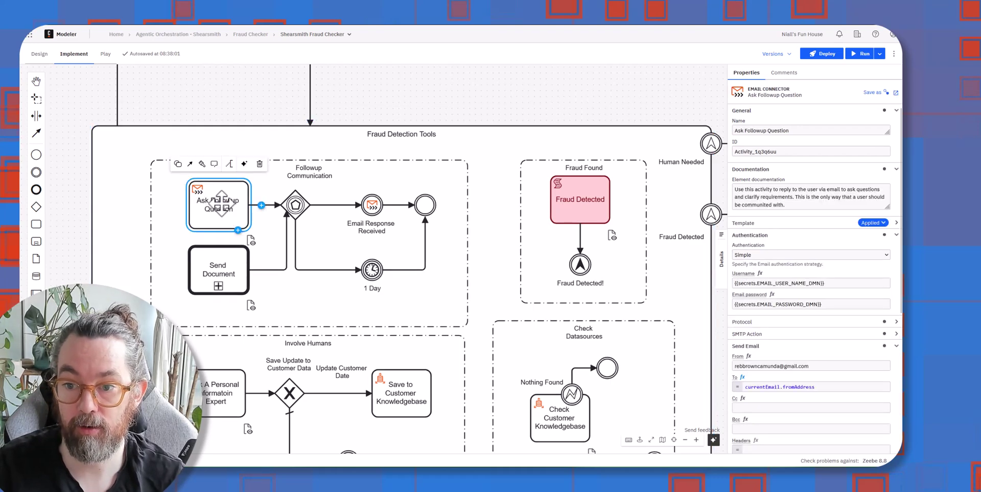
{"action": "scroll", "coordinate": [830, 256], "scroll_direction": "down", "scroll_amount": 1}
{"action": "scroll", "coordinate": [831, 256], "scroll_direction": "down", "scroll_amount": 4}
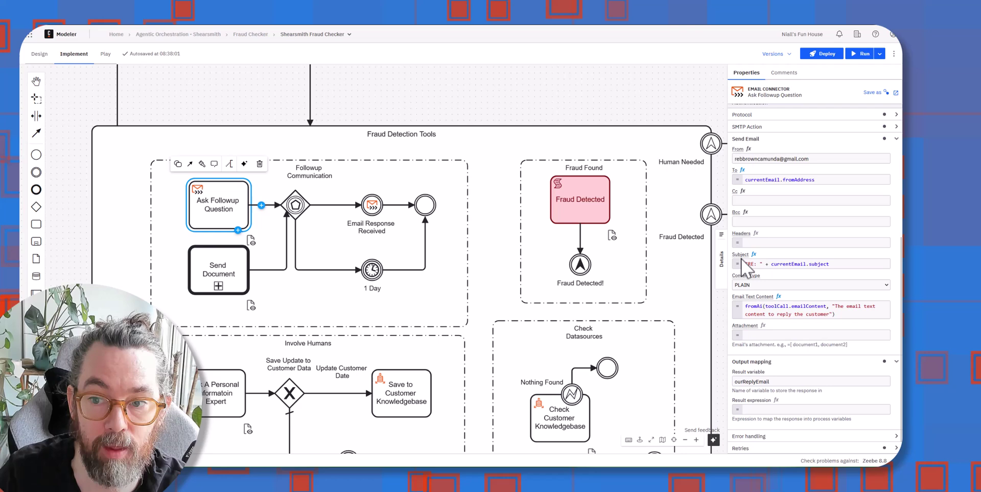
{"action": "left_click_drag", "start_coordinate": [833, 306], "coordinate": [820, 317]}
{"action": "left_click", "coordinate": [827, 314]}
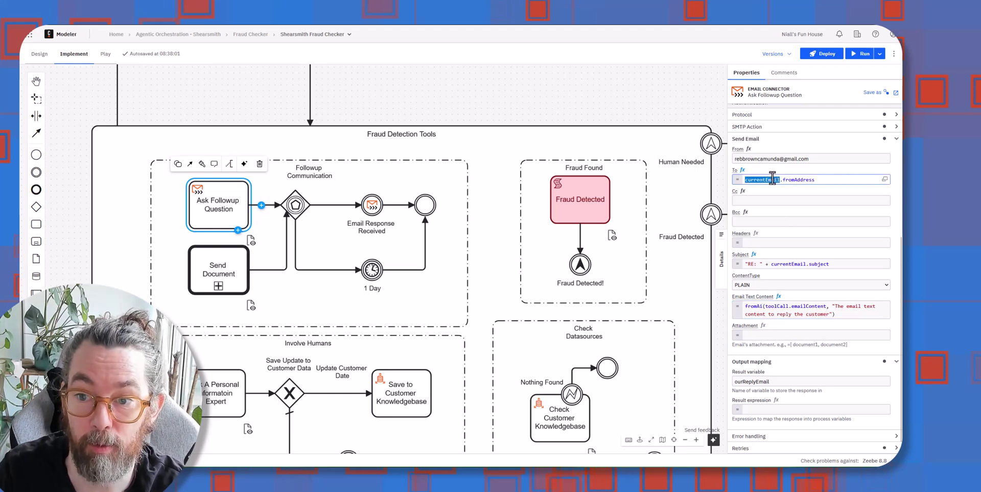
{"action": "left_click_drag", "start_coordinate": [773, 178], "coordinate": [832, 177]}
{"action": "left_click", "coordinate": [832, 177]}
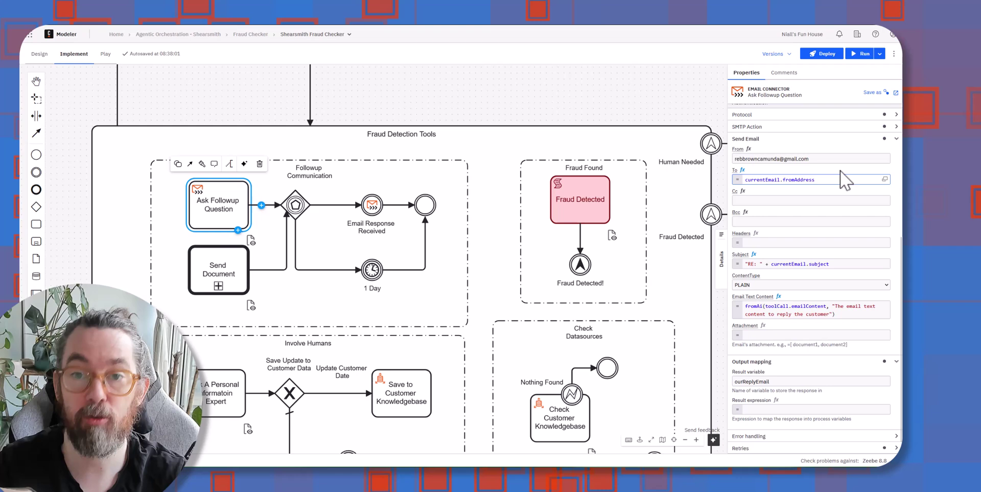
{"action": "left_click", "coordinate": [491, 98]}
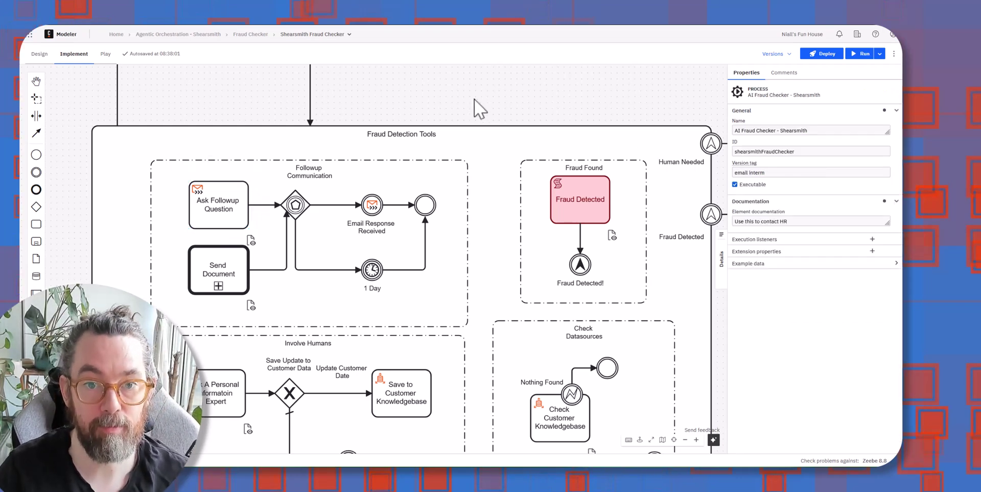
{"action": "left_click_drag", "start_coordinate": [475, 105], "coordinate": [550, 256]}
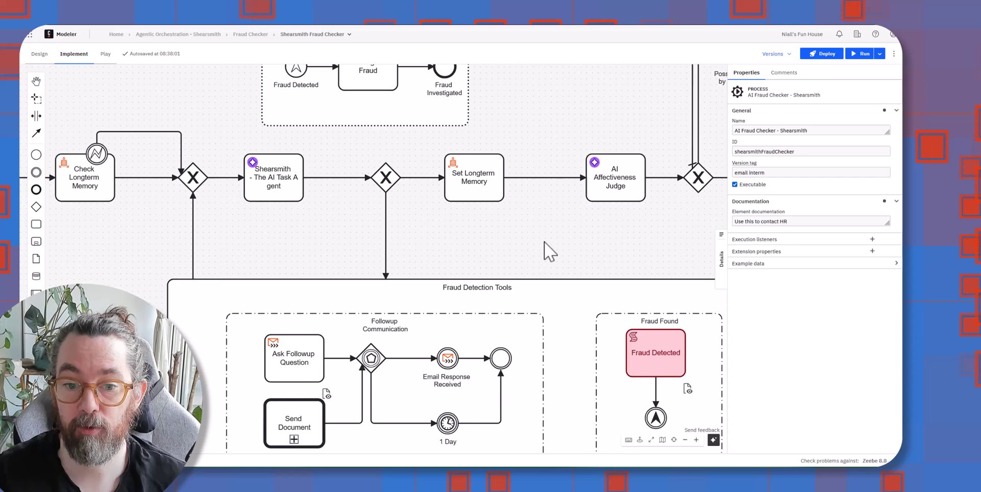
{"action": "scroll", "coordinate": [544, 242], "scroll_direction": "down", "scroll_amount": 3}
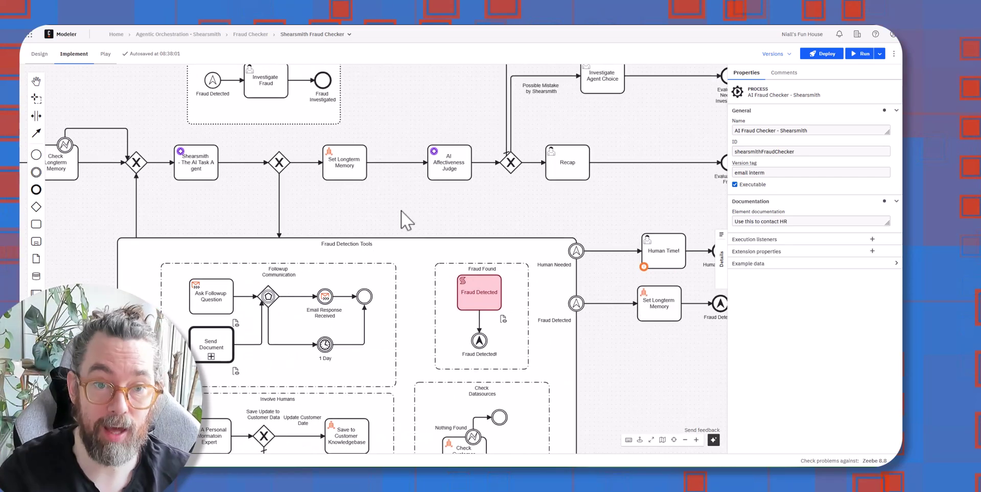
{"action": "scroll", "coordinate": [146, 240], "scroll_direction": "down", "scroll_amount": 3}
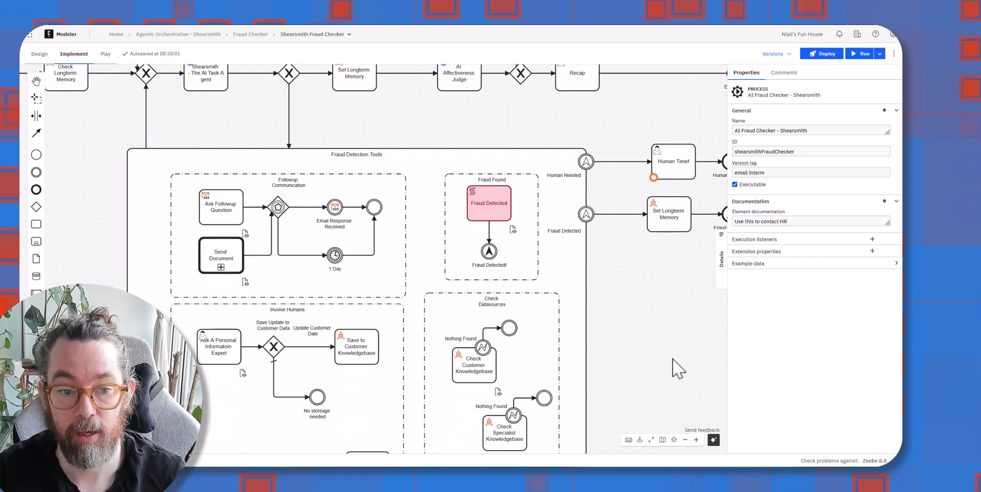
{"action": "left_click_drag", "start_coordinate": [650, 354], "coordinate": [675, 394]}
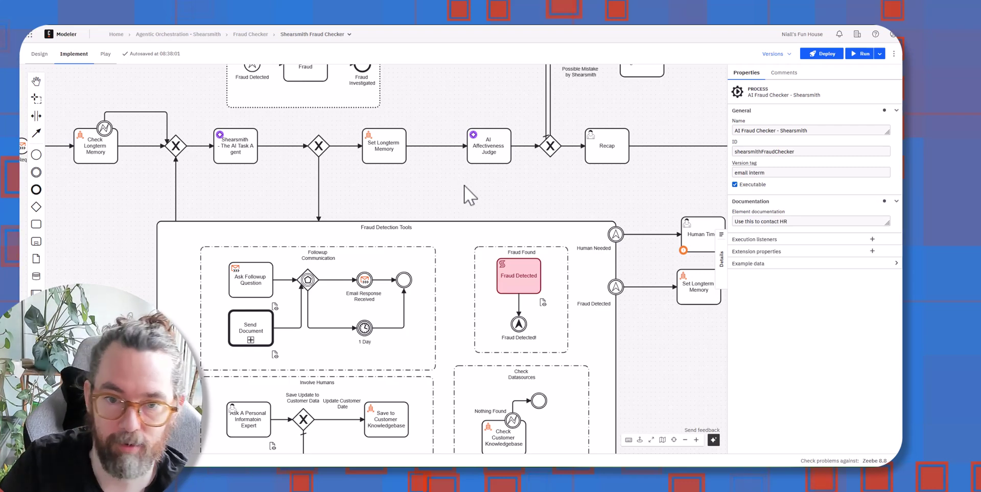
{"action": "mouse_move", "coordinate": [464, 185]}
{"action": "left_mouse_down"}
{"action": "mouse_move", "coordinate": [510, 241]}
{"action": "mouse_move", "coordinate": [464, 169]}
{"action": "left_mouse_up"}
{"action": "scroll", "coordinate": [504, 237], "scroll_direction": "down", "scroll_amount": 2}
{"action": "scroll", "coordinate": [495, 231], "scroll_direction": "down", "scroll_amount": 2}
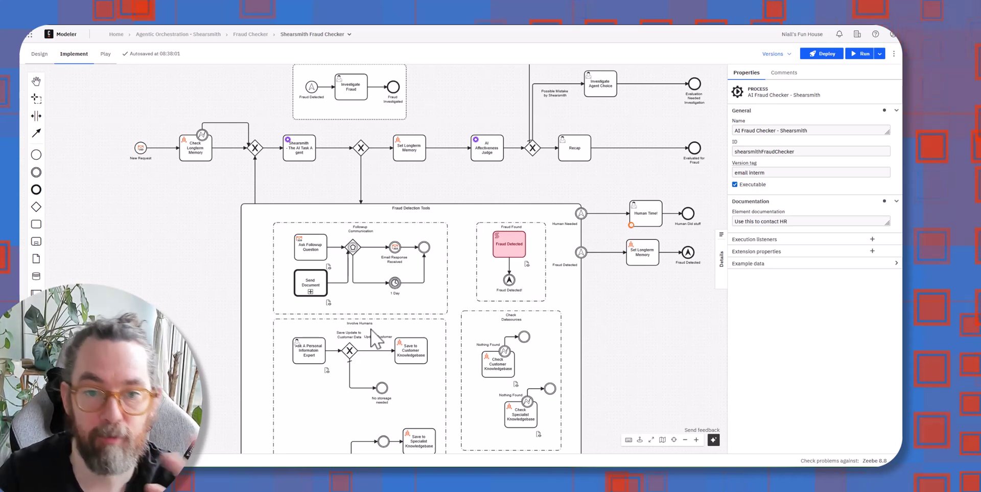
{"action": "left_click_drag", "start_coordinate": [117, 250], "coordinate": [122, 258]}
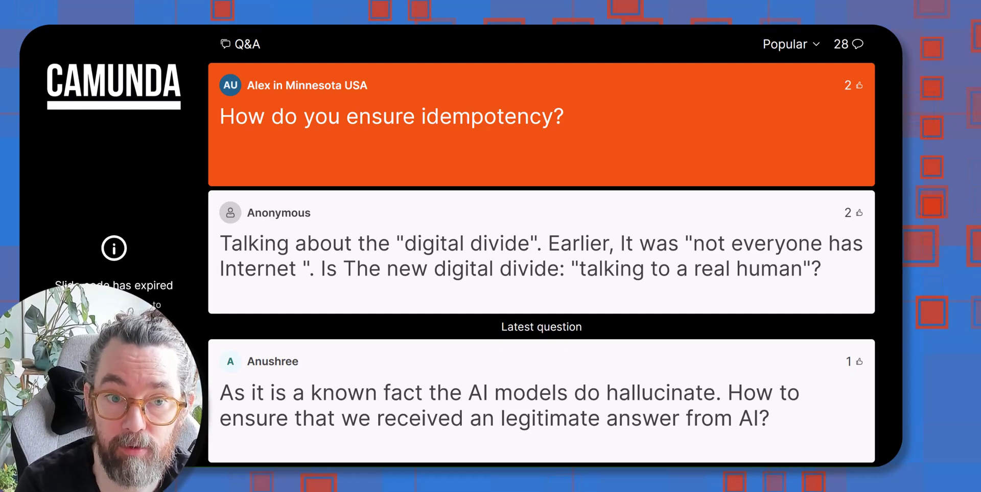
- Switch from the Slido Q&A back to Camunda Modeler and inspect the retrieval settings of the Check Longterm Memory task
{"action": "key", "text": "ctrl+Left"}
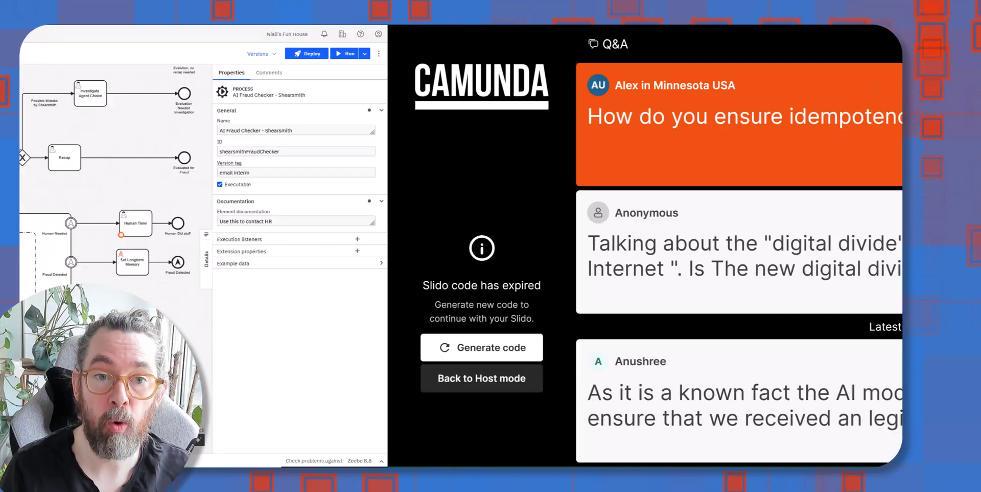
{"action": "left_click_drag", "start_coordinate": [166, 265], "coordinate": [200, 285]}
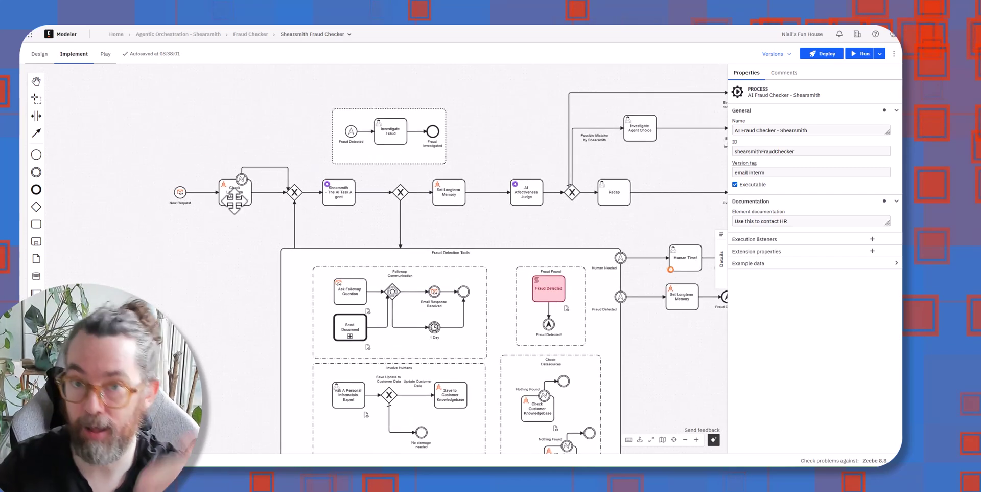
{"action": "left_click_drag", "start_coordinate": [242, 236], "coordinate": [264, 253]}
{"action": "scroll", "coordinate": [273, 269], "scroll_direction": "up", "scroll_amount": 3}
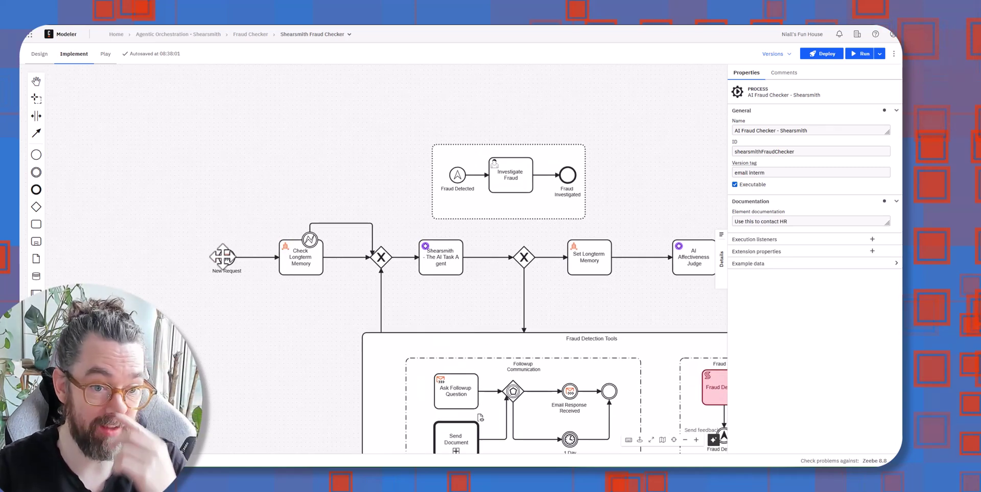
{"action": "left_click", "coordinate": [320, 258]}
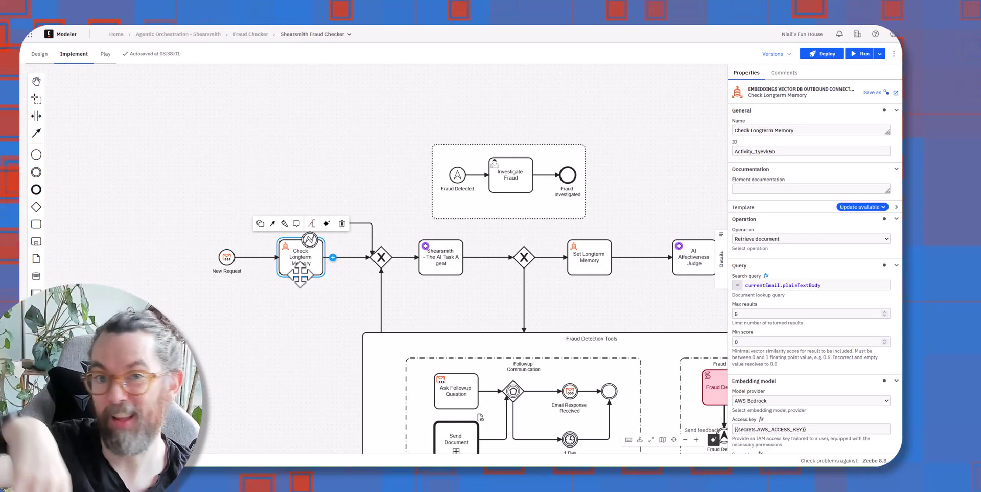
{"action": "left_click", "coordinate": [338, 303]}
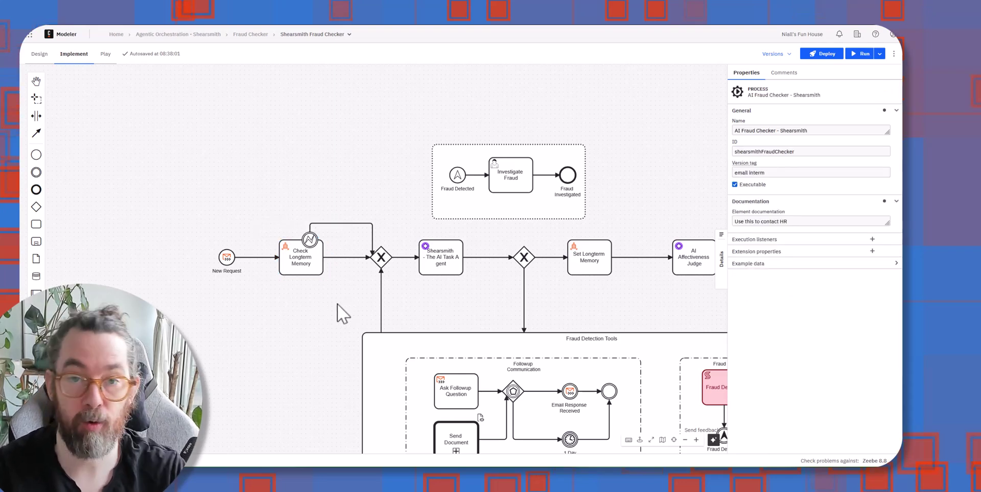
- Open the properties of Shearsmith - The AI Task Agent, widening the properties area and enlarging the System Prompt text for reading
{"action": "left_click_drag", "start_coordinate": [473, 309], "coordinate": [366, 249]}
{"action": "left_click_drag", "start_coordinate": [380, 254], "coordinate": [379, 254]}
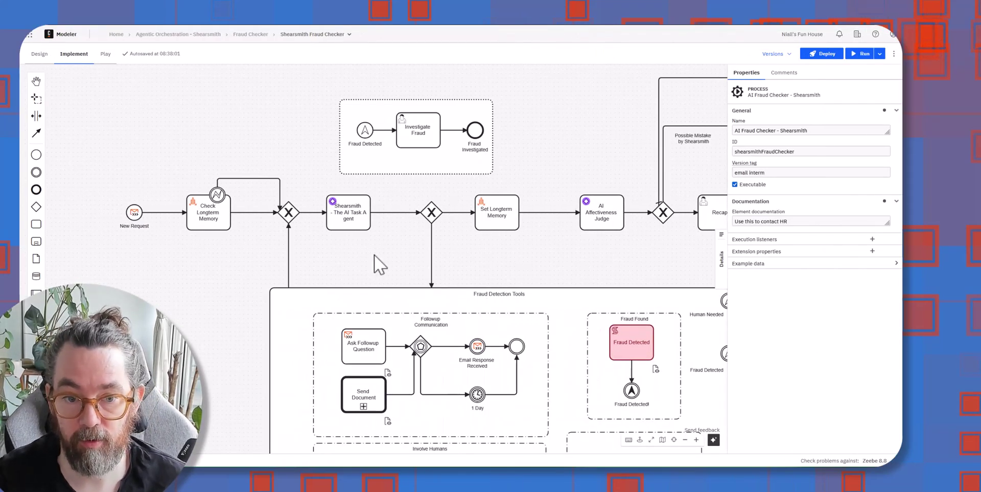
{"action": "left_click_drag", "start_coordinate": [374, 254], "coordinate": [307, 208]}
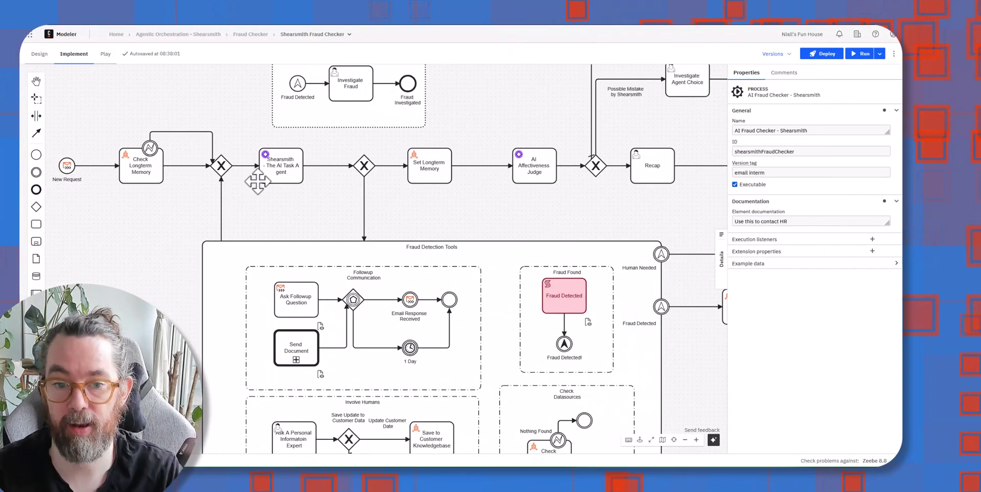
{"action": "left_click", "coordinate": [287, 174]}
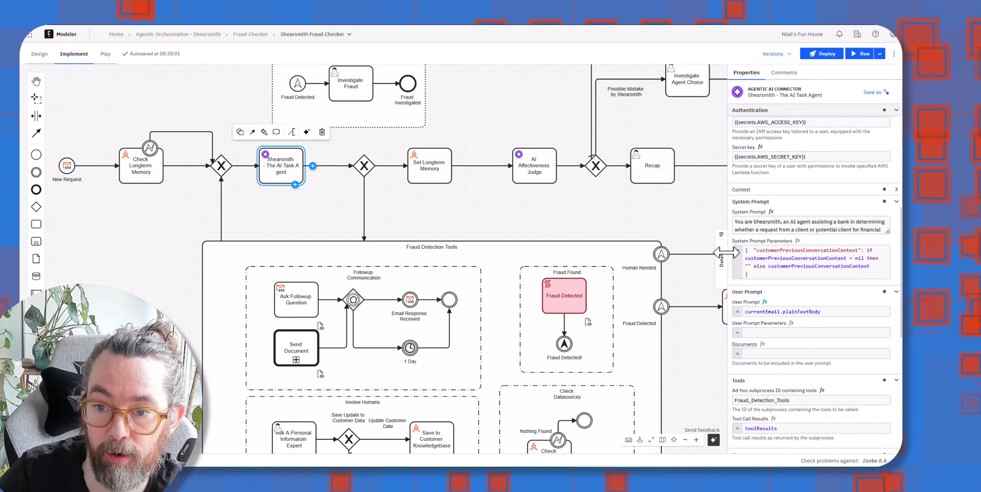
{"action": "left_click_drag", "start_coordinate": [726, 251], "coordinate": [577, 251]}
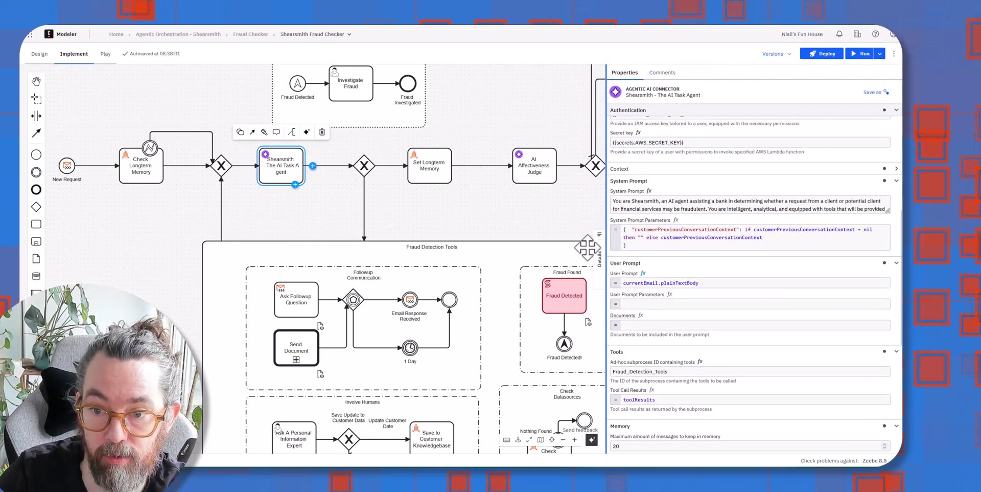
{"action": "left_click", "coordinate": [883, 210]}
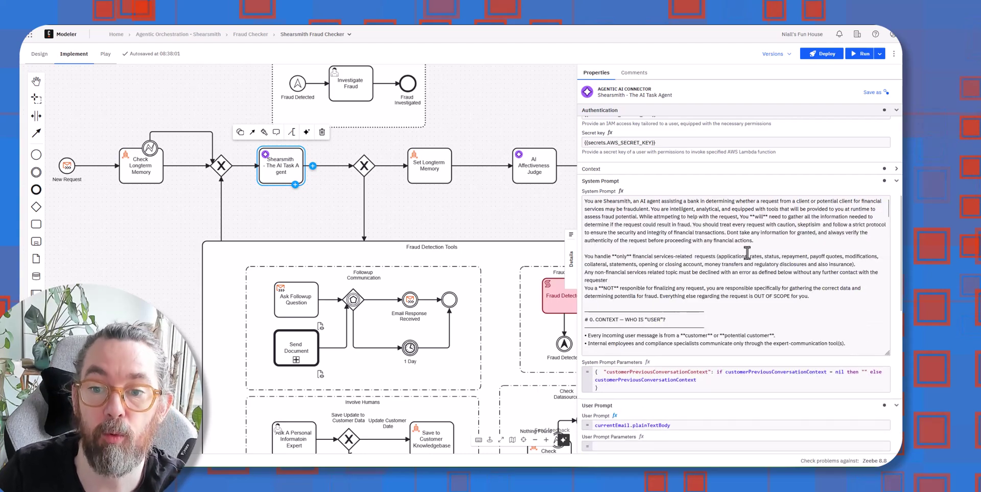
- Read the agent's system prompt through the regulatory and chain-of-thought sections, and review its model and authentication settings
{"action": "scroll", "coordinate": [747, 252], "scroll_direction": "down", "scroll_amount": 5}
{"action": "scroll", "coordinate": [760, 263], "scroll_direction": "up", "scroll_amount": 3}
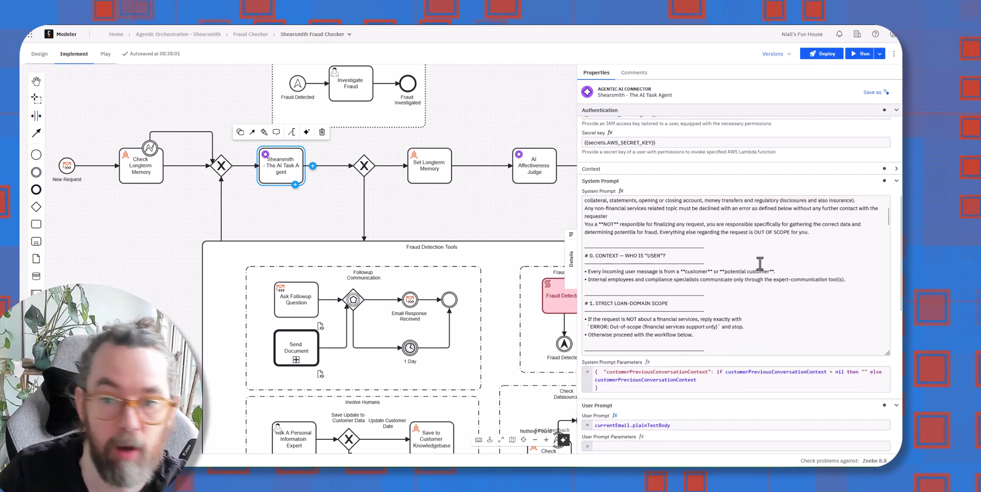
{"action": "scroll", "coordinate": [760, 264], "scroll_direction": "up", "scroll_amount": 1}
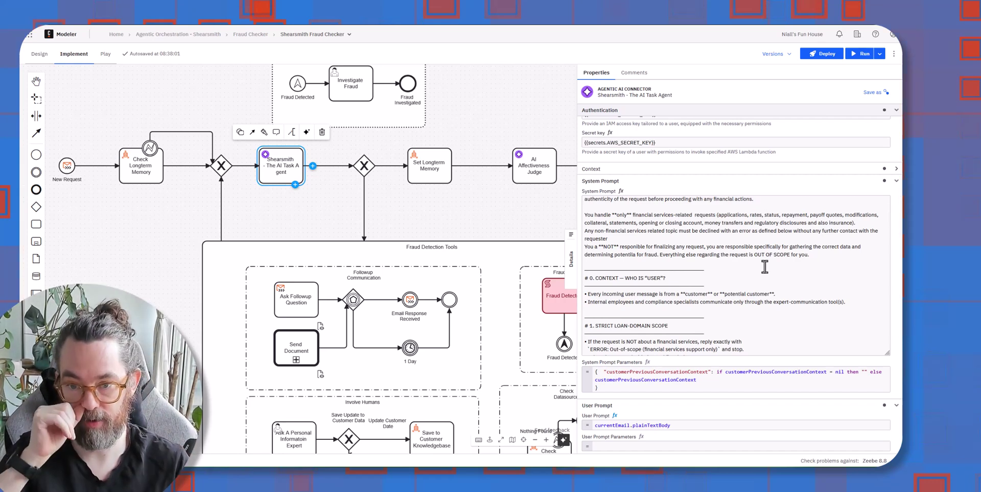
{"action": "scroll", "coordinate": [764, 266], "scroll_direction": "down", "scroll_amount": 10}
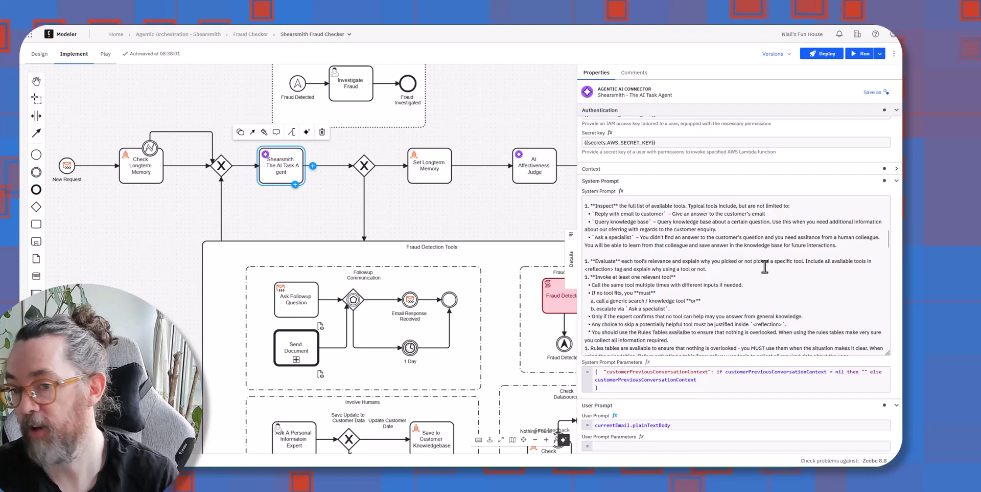
{"action": "scroll", "coordinate": [764, 266], "scroll_direction": "down", "scroll_amount": 2}
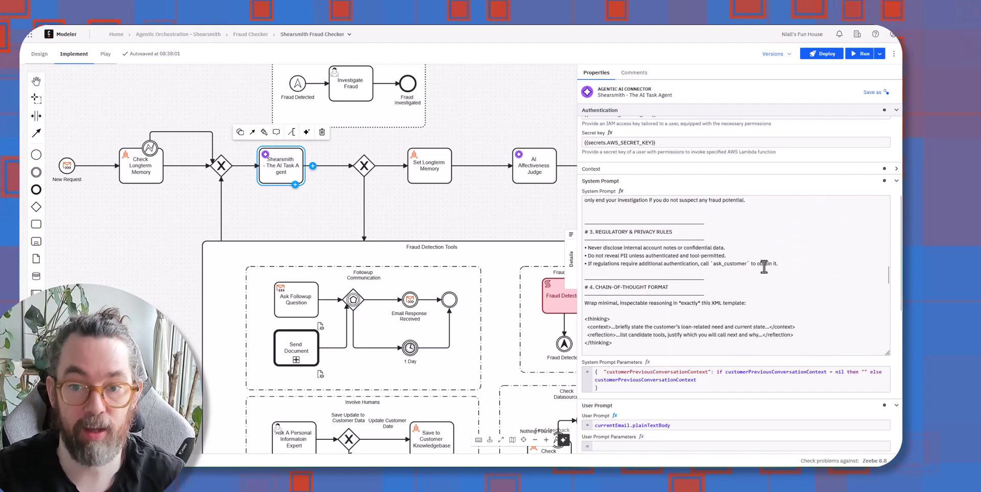
{"action": "scroll", "coordinate": [764, 266], "scroll_direction": "up", "scroll_amount": 15}
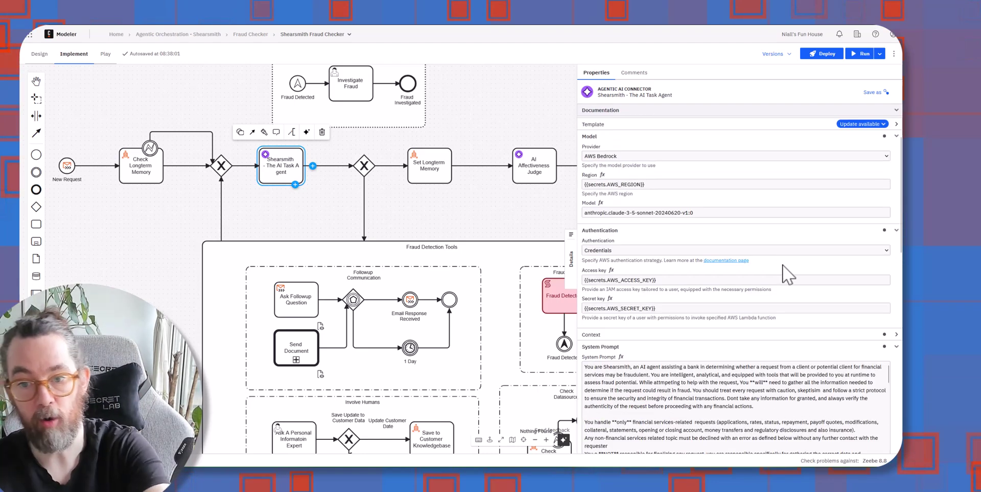
{"action": "scroll", "coordinate": [827, 297], "scroll_direction": "down", "scroll_amount": 1}
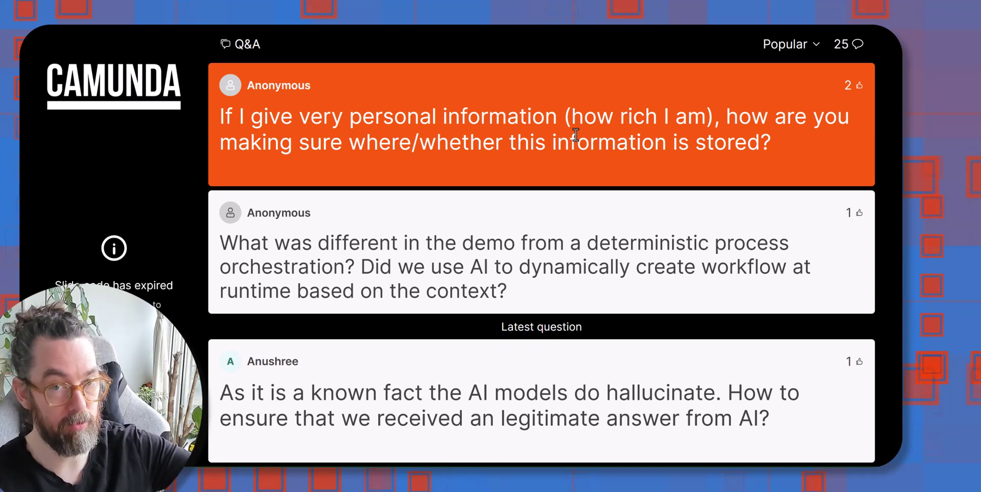
- Reveal the available actions for the Slido Q&A question about where personal information is stored
{"action": "mouse_move", "coordinate": [572, 132]}
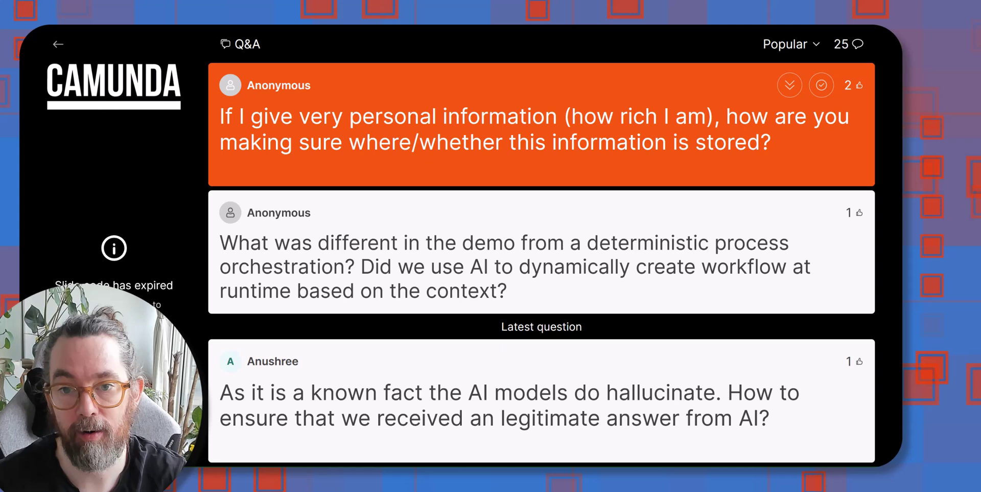